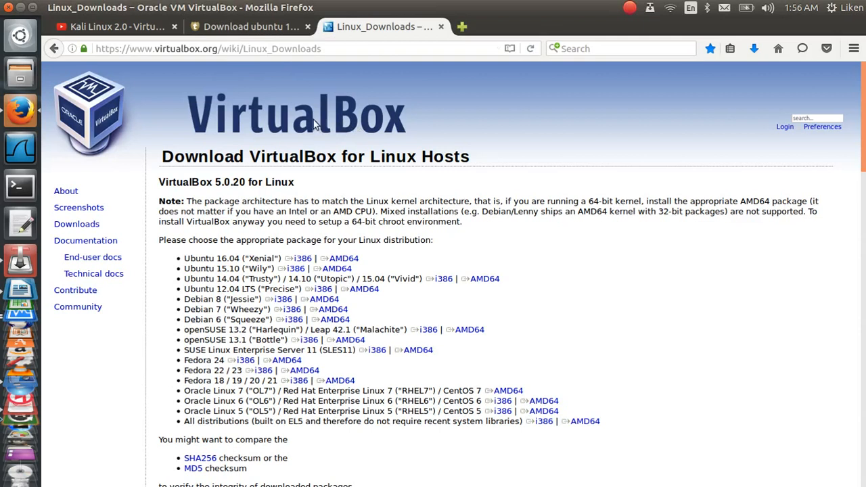
# Step: Point out the 32-bit and 64-bit Ubuntu 12.04 packages
pyautogui.doubleClick(317, 290)
pyautogui.click(316, 292)
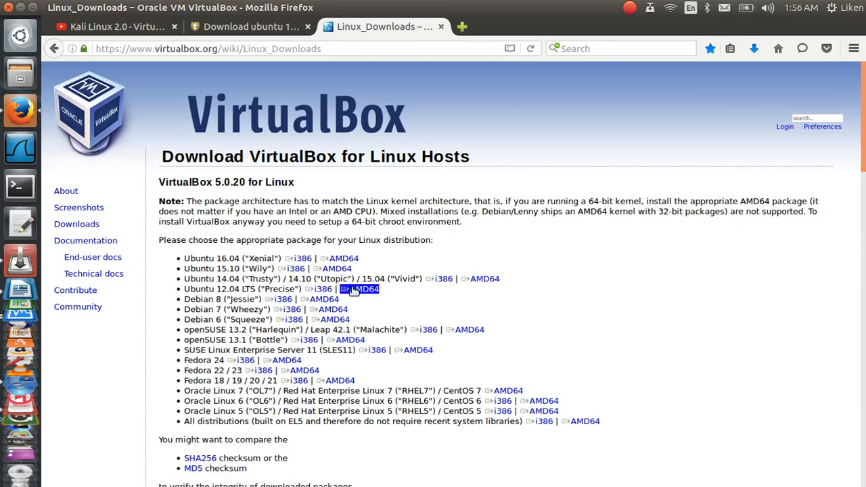
pyautogui.doubleClick(347, 260)
pyautogui.click(347, 261)
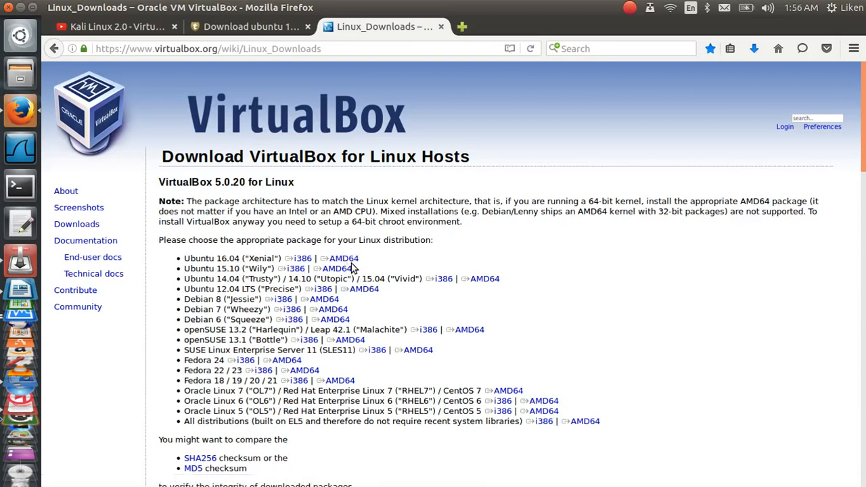
pyautogui.doubleClick(348, 264)
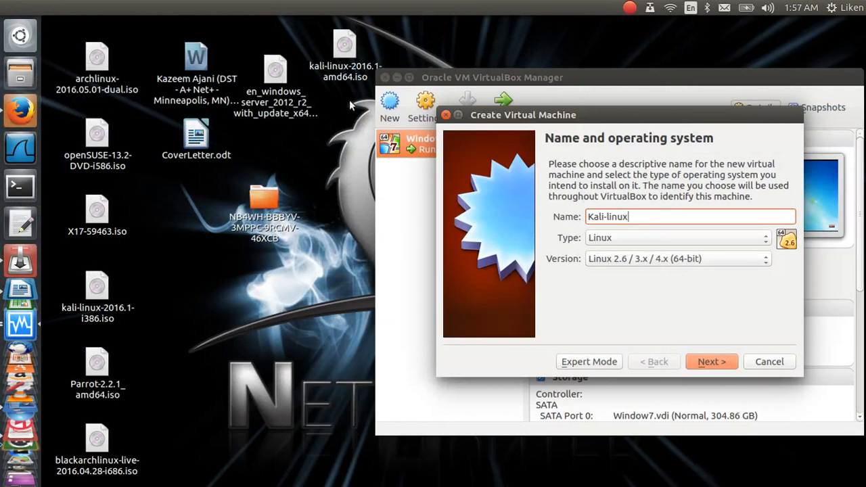
# Step: Name the machine 'Kali-linux 2.0', keep type Linux, and choose version Debian (64-bit)
pyautogui.moveTo(346, 67); pyautogui.dragTo(328, 250)
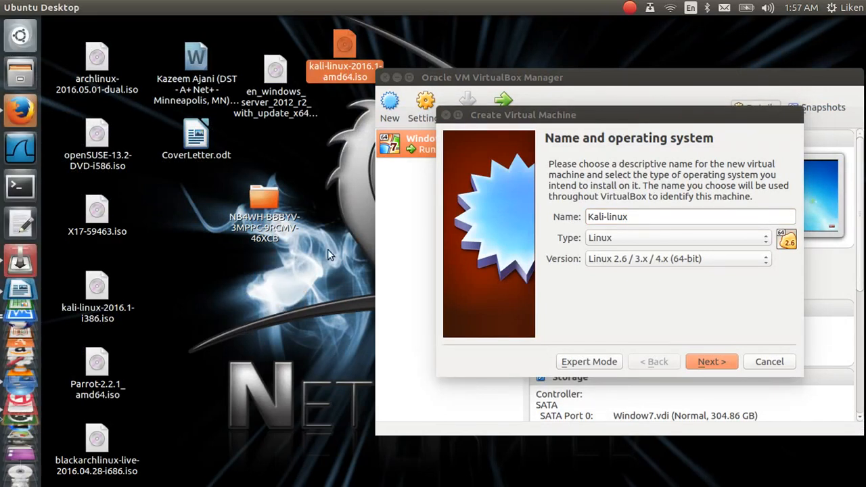
pyautogui.click(665, 222)
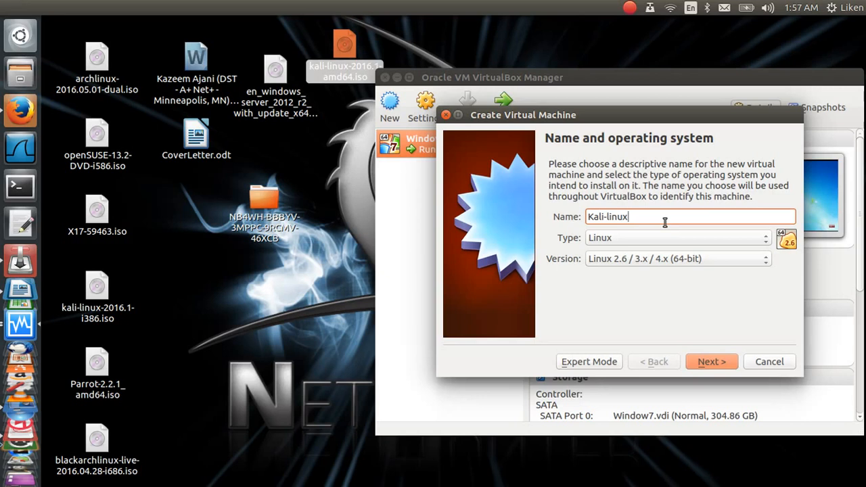
pyautogui.write('2.0')
pyautogui.click(623, 245)
pyautogui.click(623, 245)
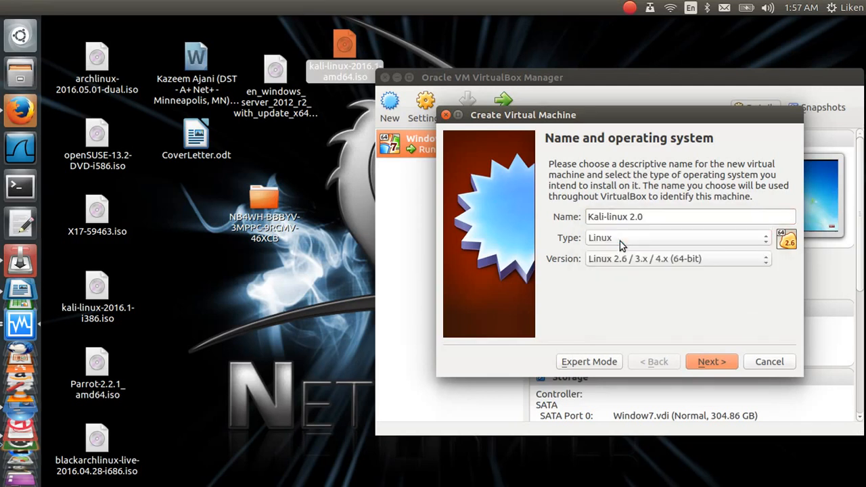
pyautogui.click(621, 266)
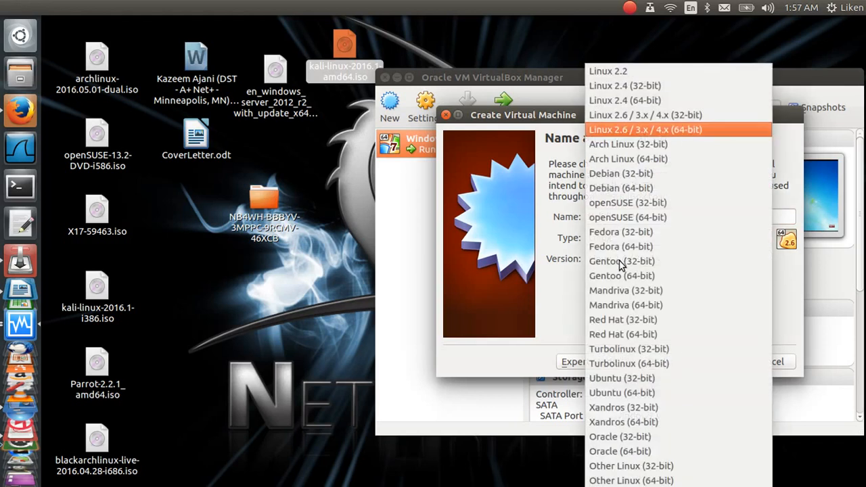
pyautogui.click(631, 189)
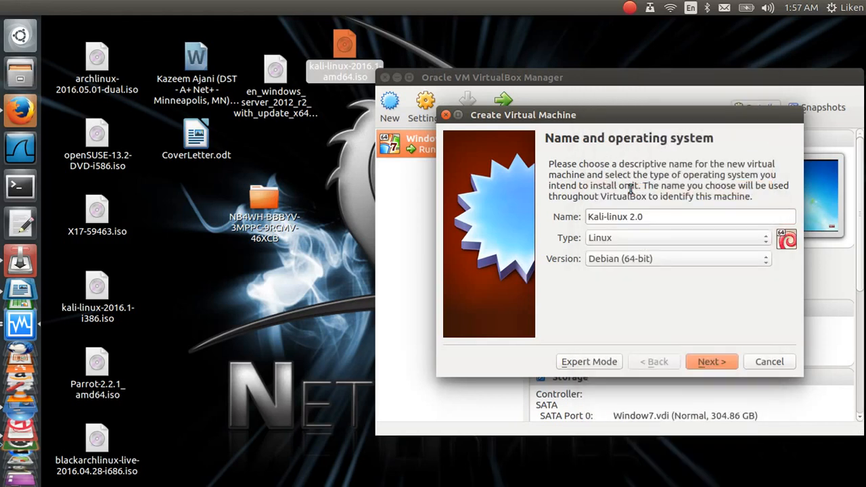
# Step: Enter 2048 MB as the memory size and continue to the hard disk page
pyautogui.click(709, 365)
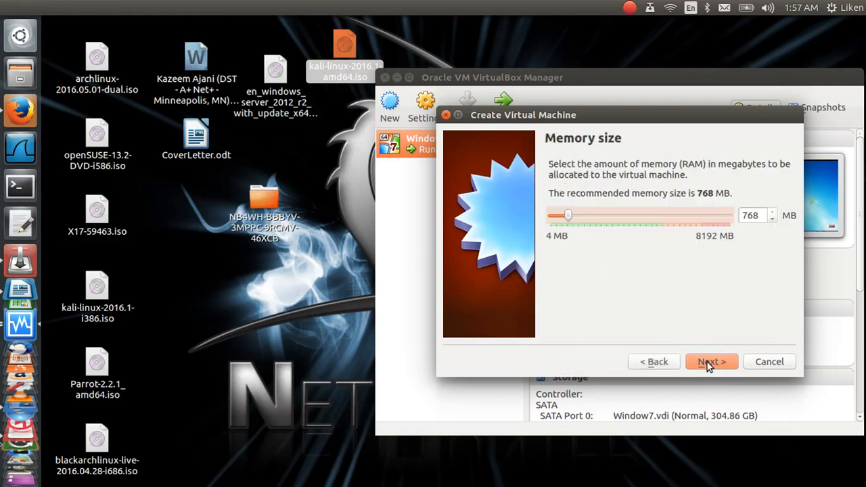
pyautogui.click(743, 215)
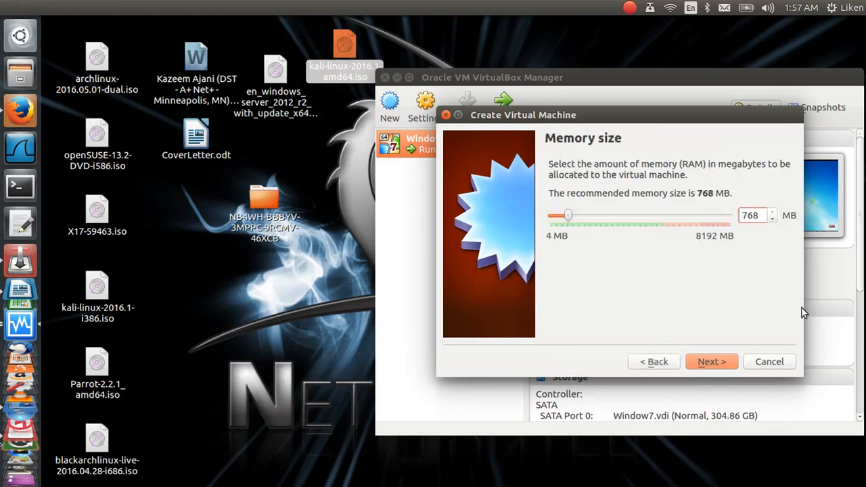
pyautogui.write('2')
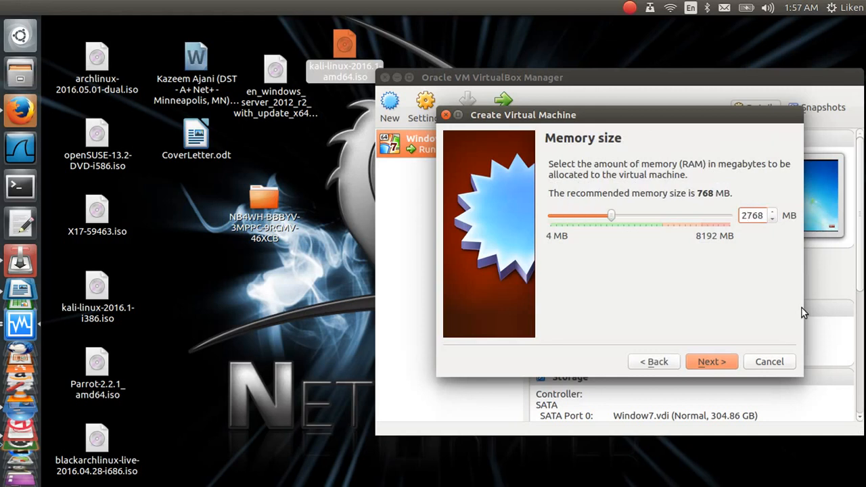
pyautogui.press('BackSpace')
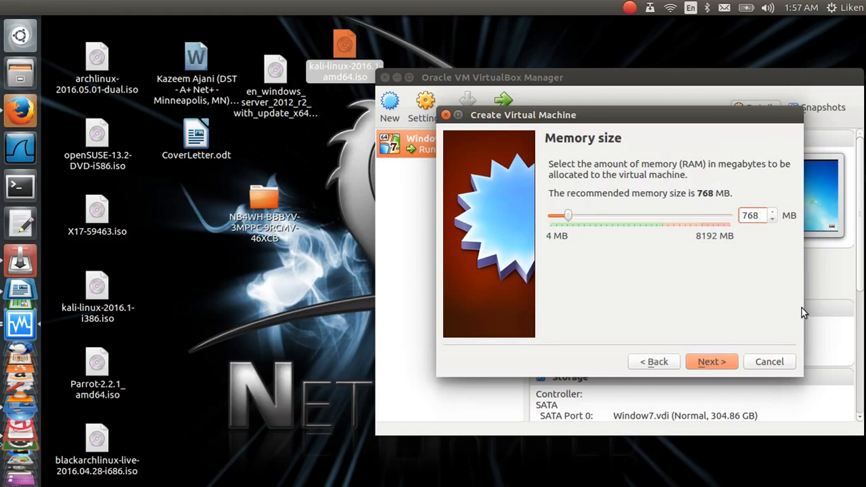
pyautogui.doubleClick(752, 216)
pyautogui.write('2048')
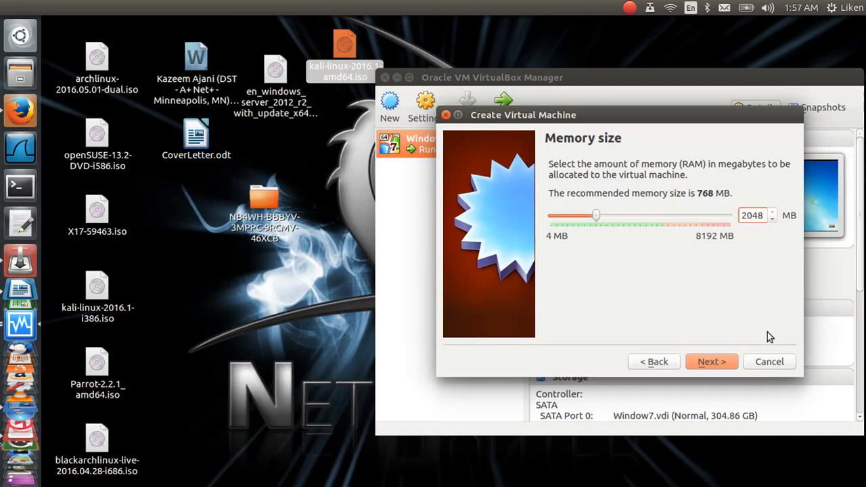
pyautogui.click(720, 364)
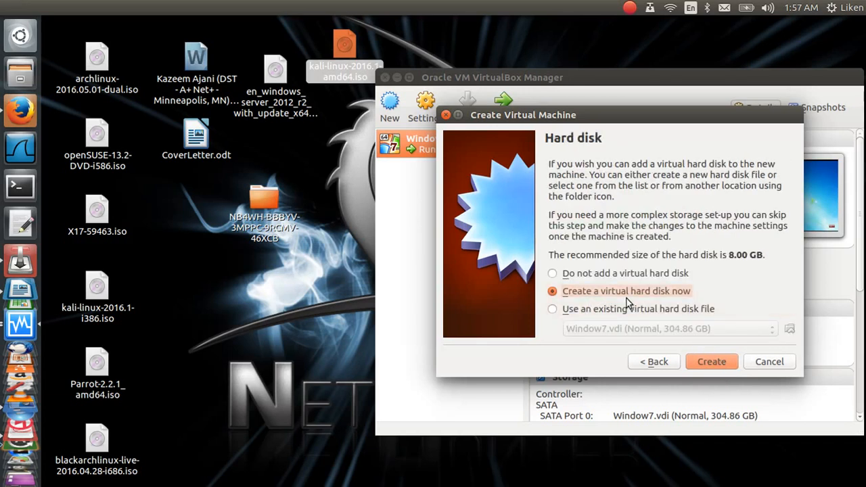
# Step: Create a new virtual hard disk as a dynamically allocated VDI file
pyautogui.click(713, 362)
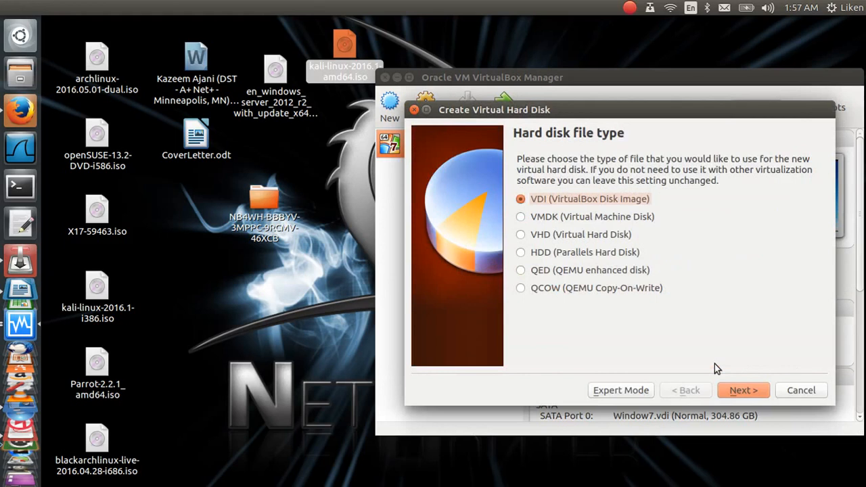
pyautogui.click(743, 393)
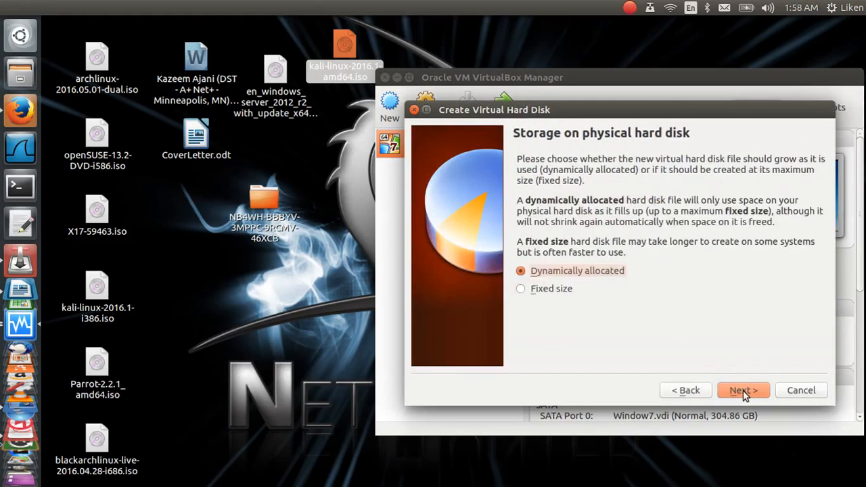
pyautogui.click(742, 391)
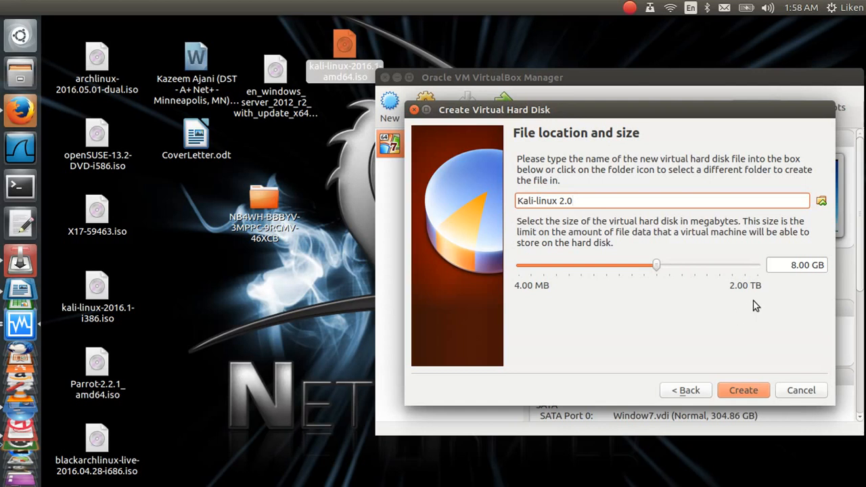
# Step: Edit the disk size field toward 40 GB
pyautogui.click(790, 265)
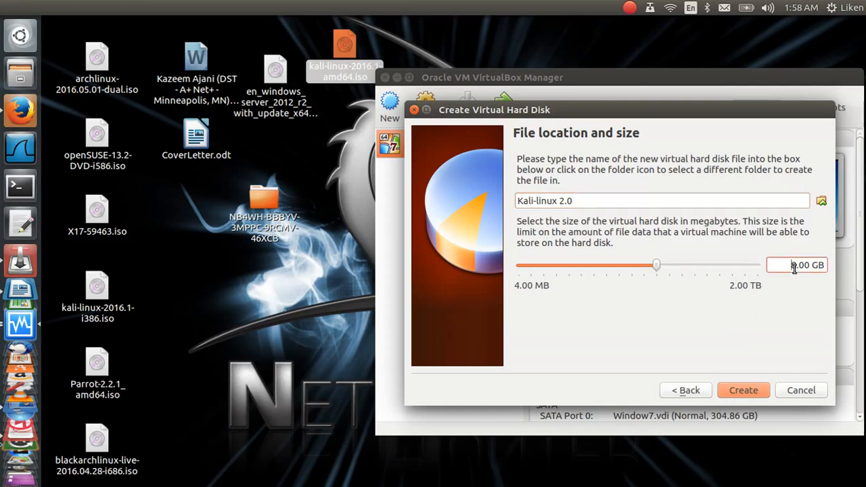
pyautogui.press('Delete')
pyautogui.write('3')
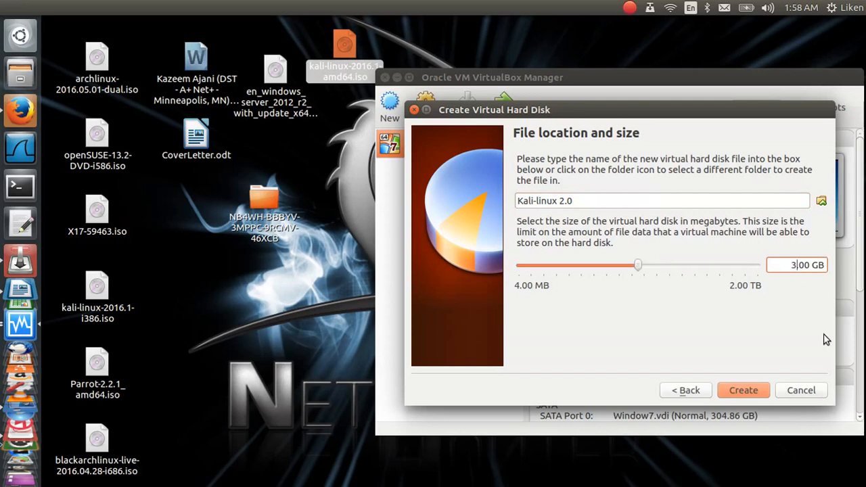
pyautogui.write('40')
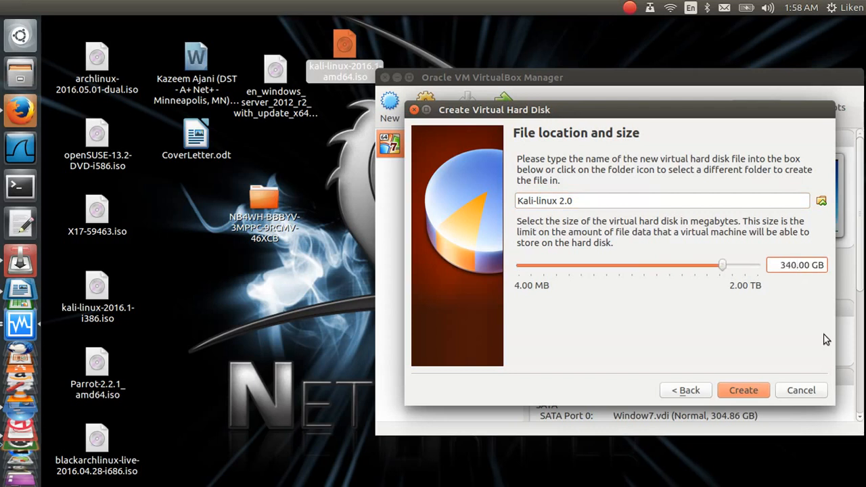
pyautogui.press('Delete')
pyautogui.press('Delete')
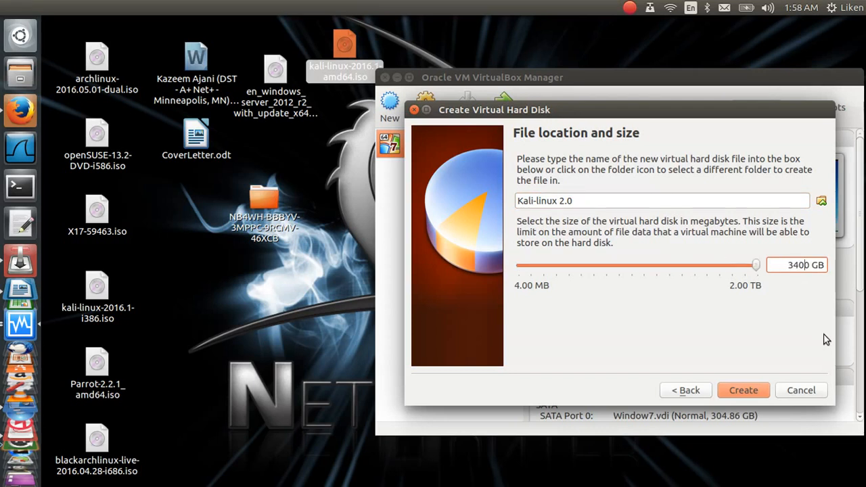
pyautogui.press('BackSpace')
pyautogui.press('BackSpace')
pyautogui.press('BackSpace')
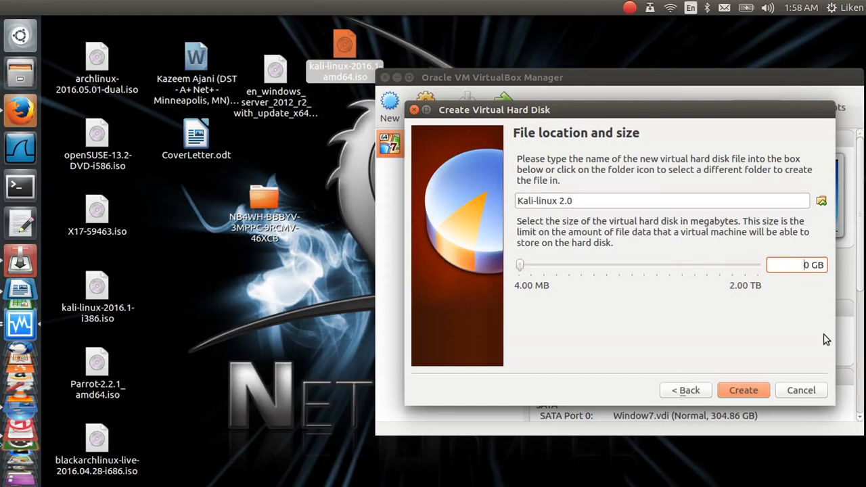
pyautogui.write('40')
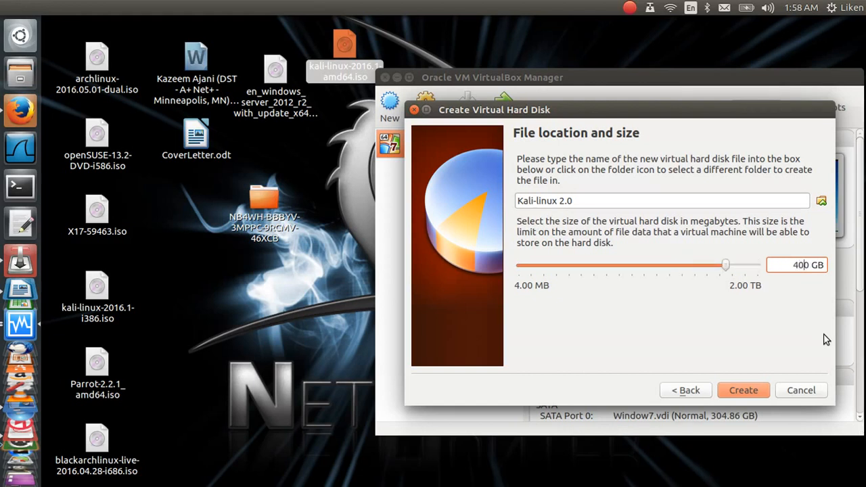
pyautogui.press('BackSpace')
pyautogui.write('.')
pyautogui.press('BackSpace')
pyautogui.write('00')
pyautogui.press('BackSpace')
# Step: Re-enter the disk size as 40.00 GB and create the disk and machine
pyautogui.click(701, 392)
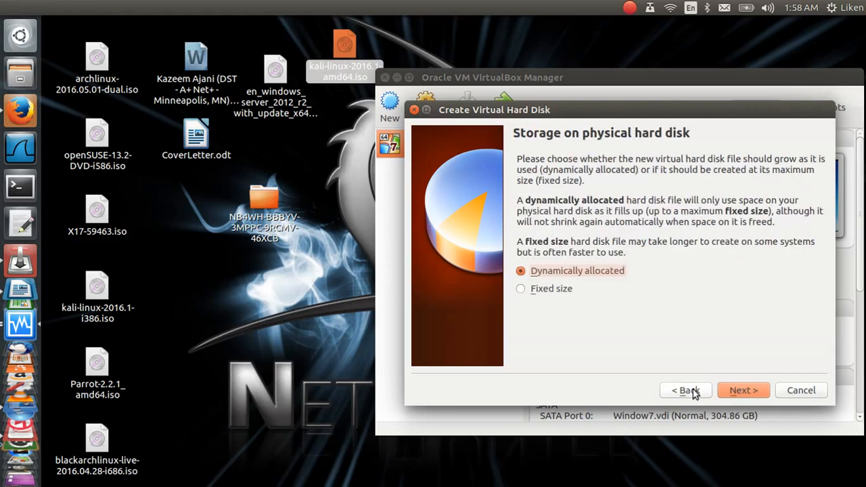
pyautogui.click(731, 388)
pyautogui.click(790, 267)
pyautogui.press('Delete')
pyautogui.write('40.00 GB')
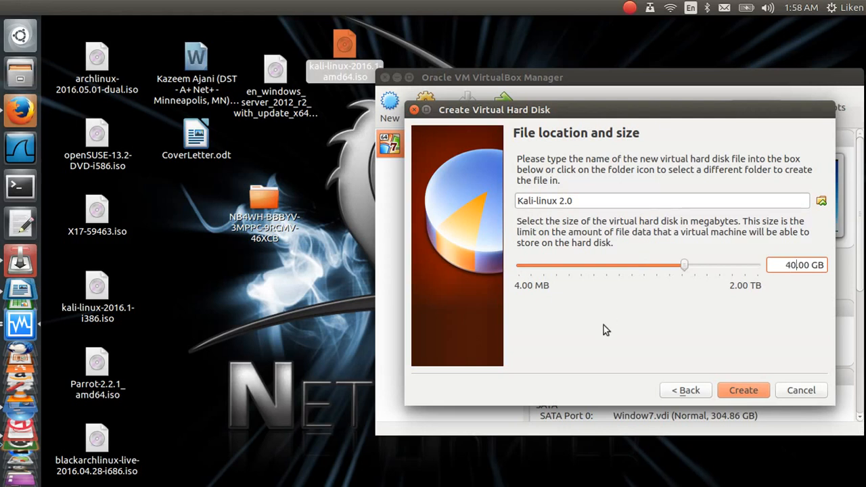
pyautogui.click(758, 397)
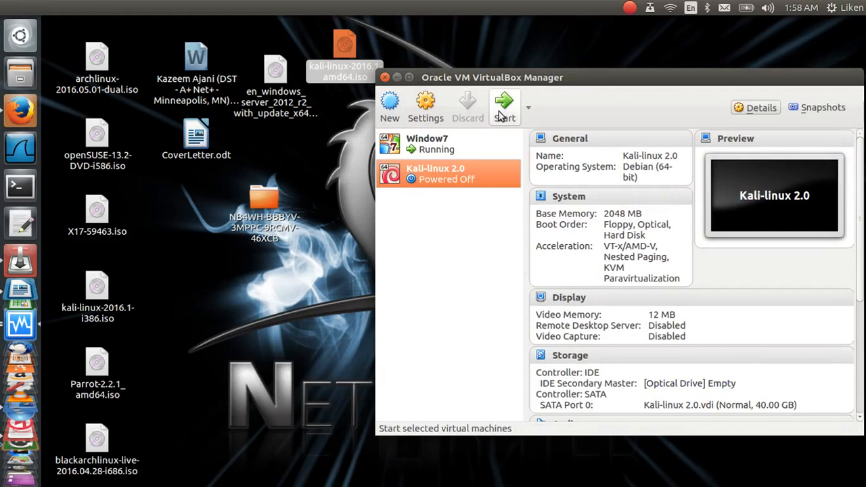
# Step: Start Kali-linux 2.0 with kali-linux-2016.1-amd64.iso as the start-up disk
pyautogui.click(498, 115)
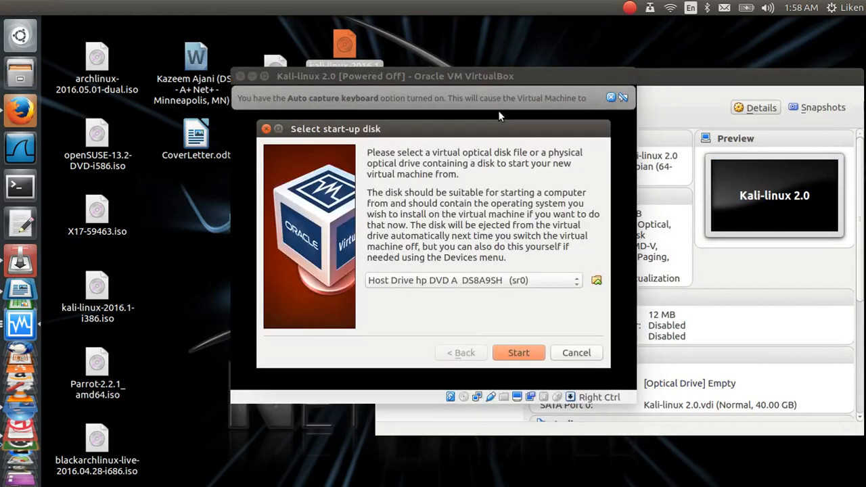
pyautogui.click(596, 281)
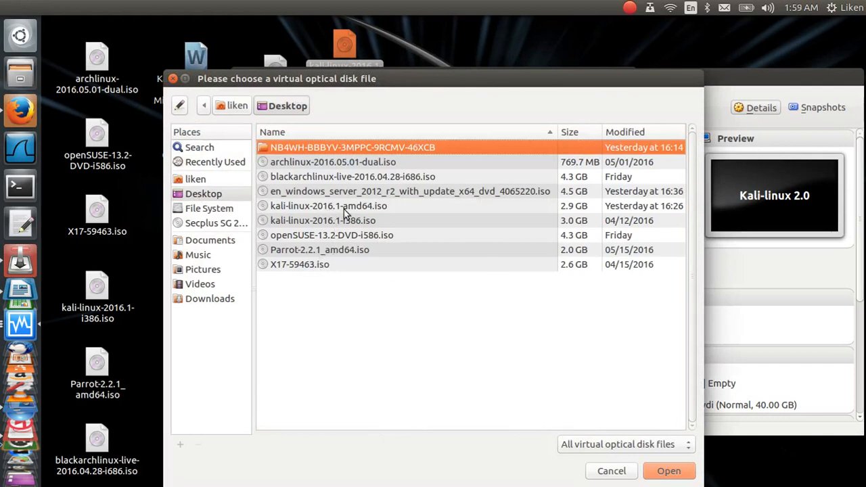
pyautogui.click(385, 211)
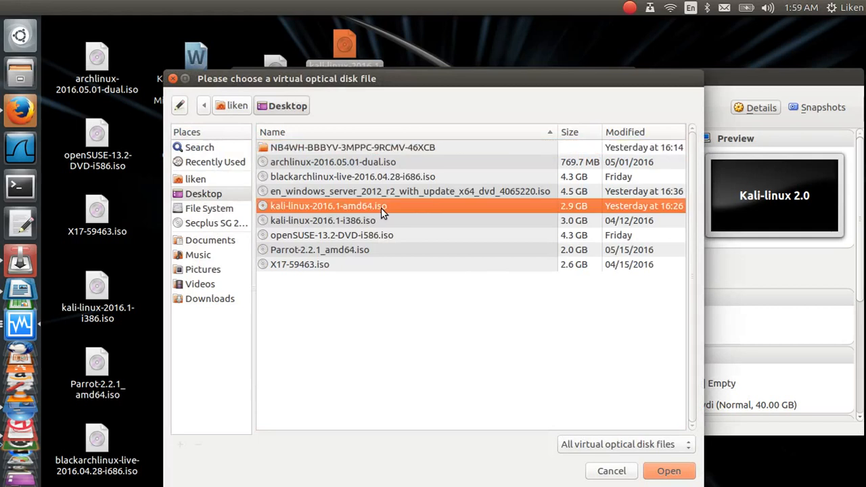
pyautogui.click(670, 474)
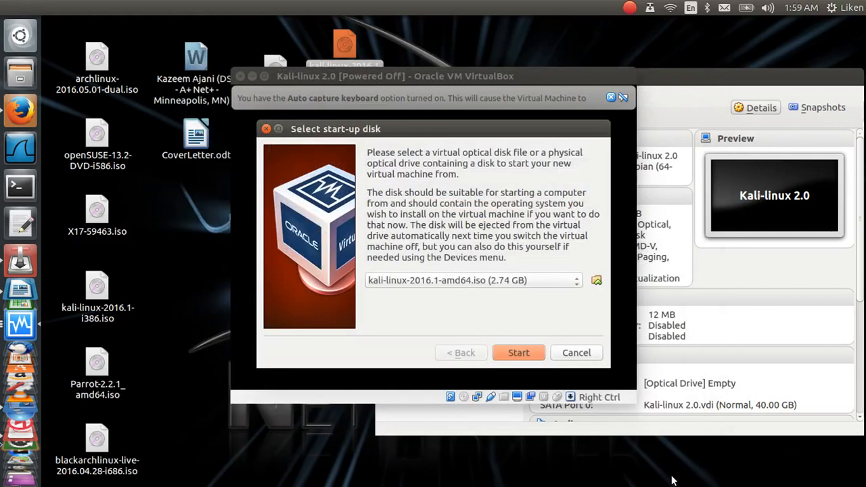
pyautogui.click(530, 353)
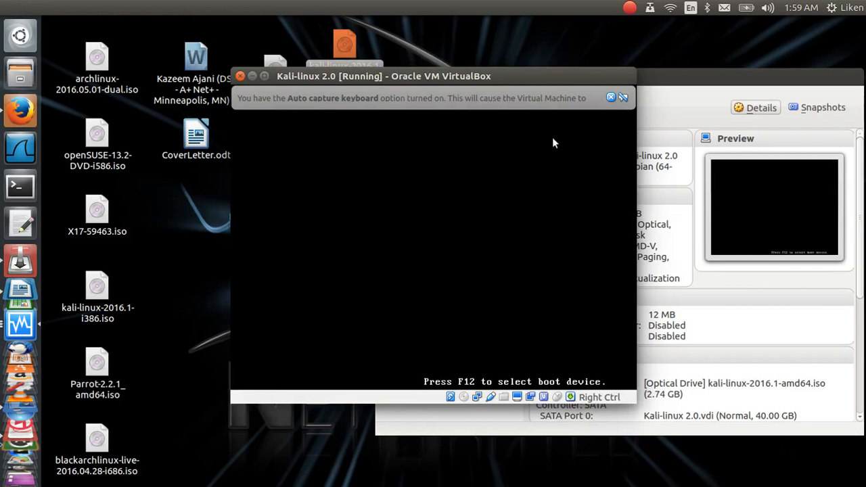
# Step: Dismiss the capture notices, give the VM input, and choose Install from the Kali boot menu
pyautogui.click(611, 95)
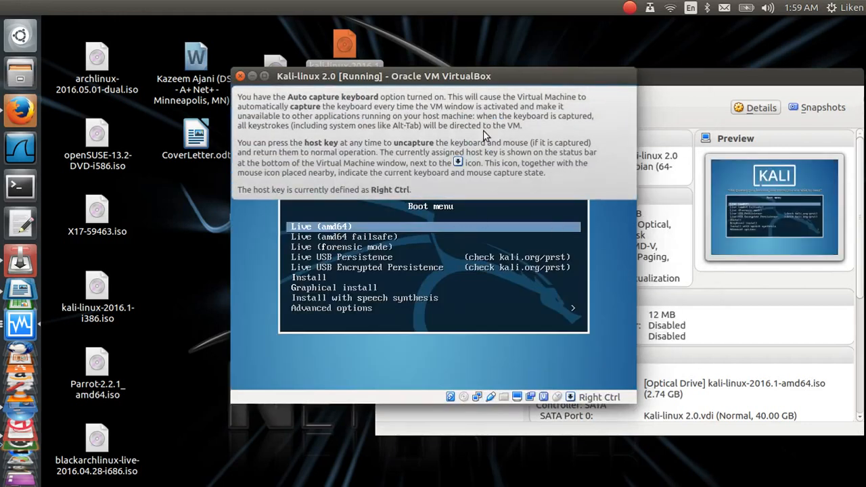
pyautogui.click(294, 359)
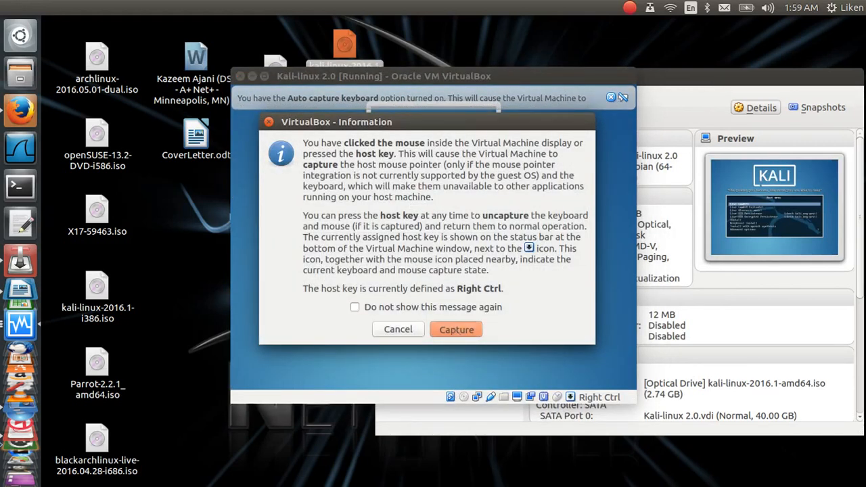
pyautogui.click(456, 329)
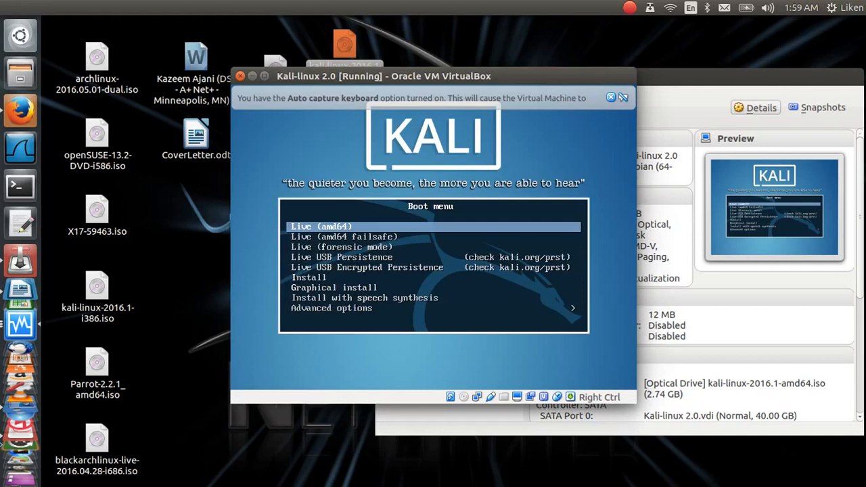
pyautogui.press('alt')
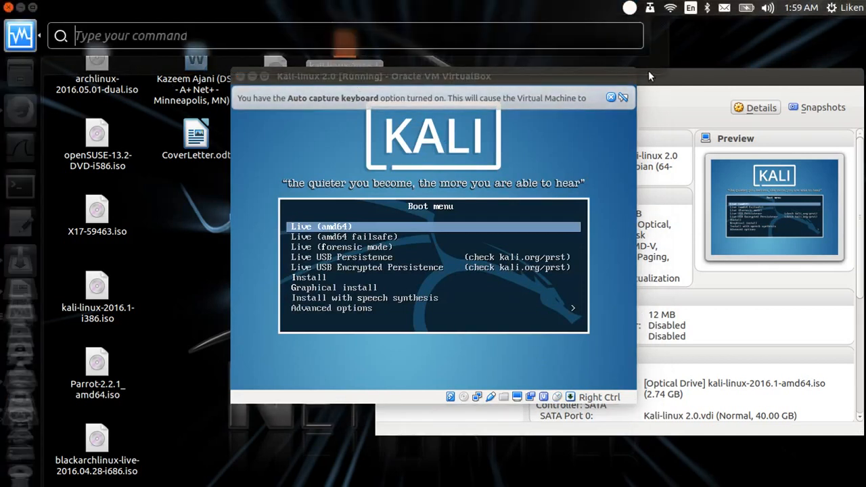
pyautogui.click(612, 97)
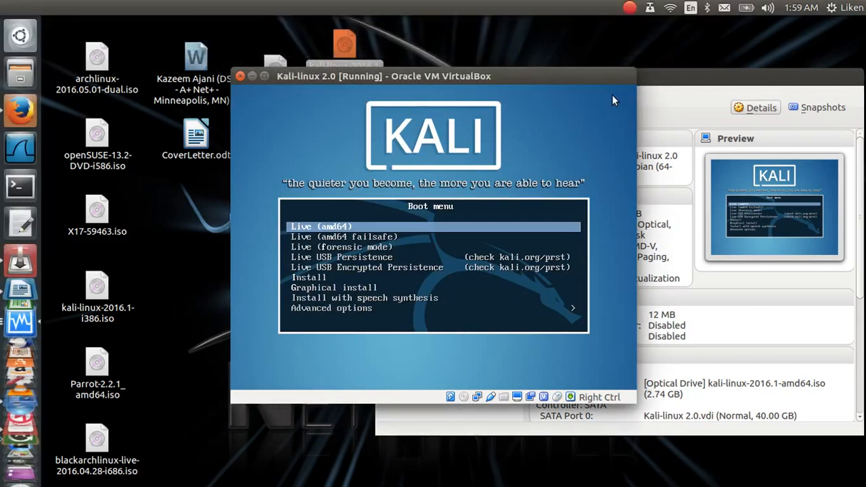
pyautogui.click(340, 278)
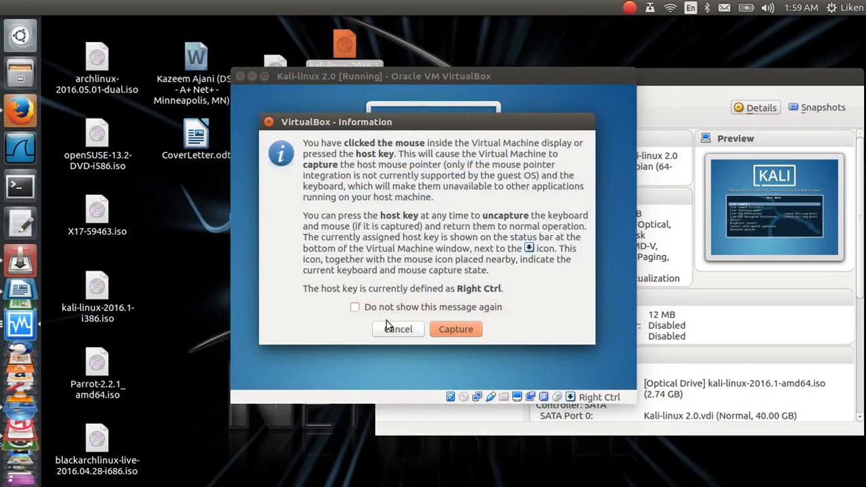
pyautogui.click(440, 331)
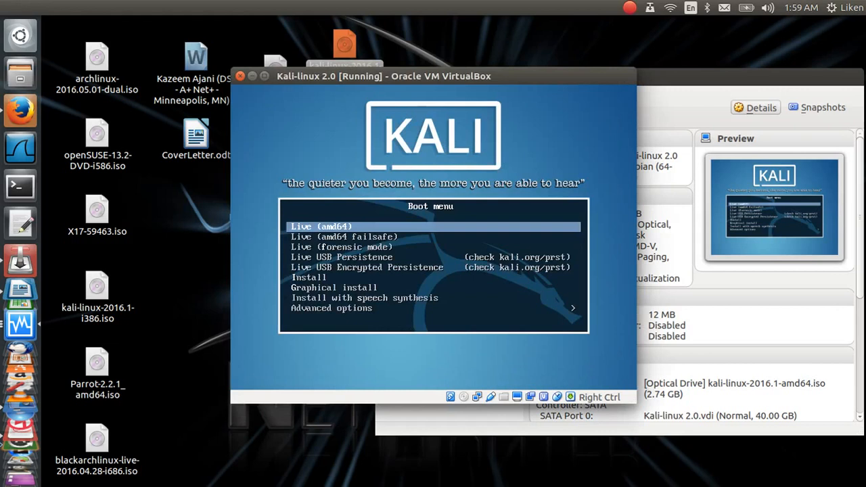
pyautogui.press('Control_R')
pyautogui.press('Down')
pyautogui.press('Down')
pyautogui.press('Down')
pyautogui.press('Down')
pyautogui.press('Down')
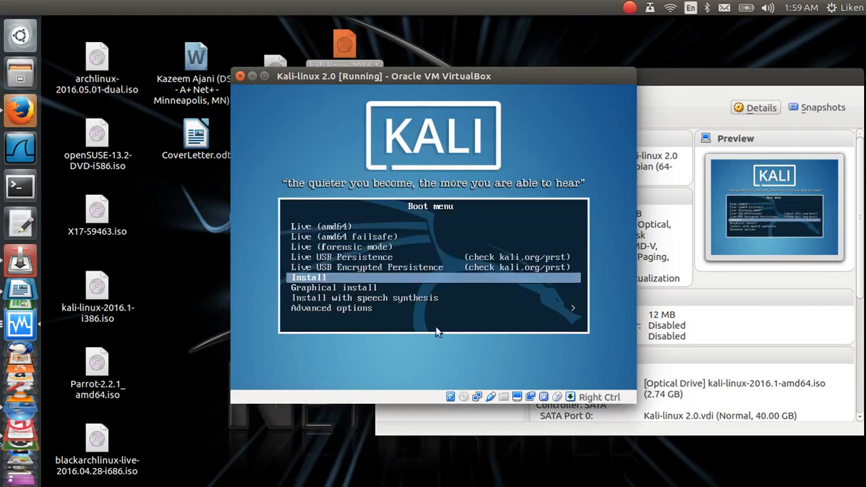
pyautogui.press('Return')
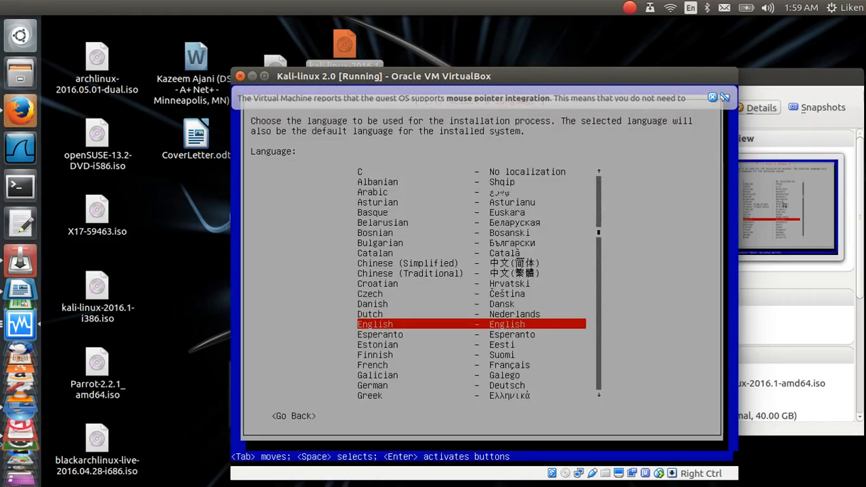
# Step: Accept English, United States, and the American English keymap
pyautogui.press('Return')
pyautogui.press('Return')
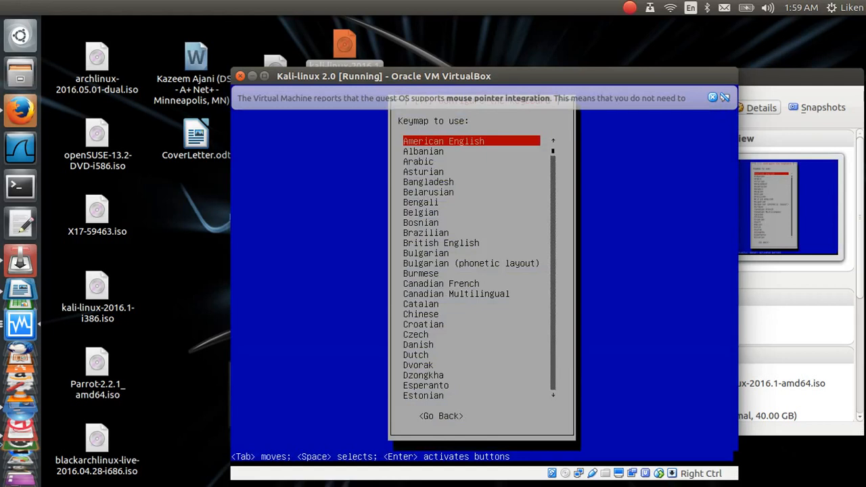
pyautogui.press('Return')
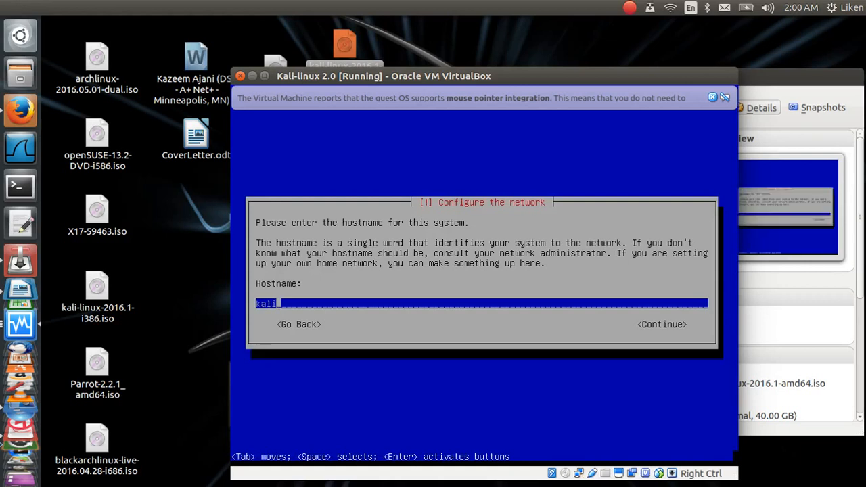
# Step: Keep 'kali' as the hostname and leave the domain name empty
pyautogui.press('Tab')
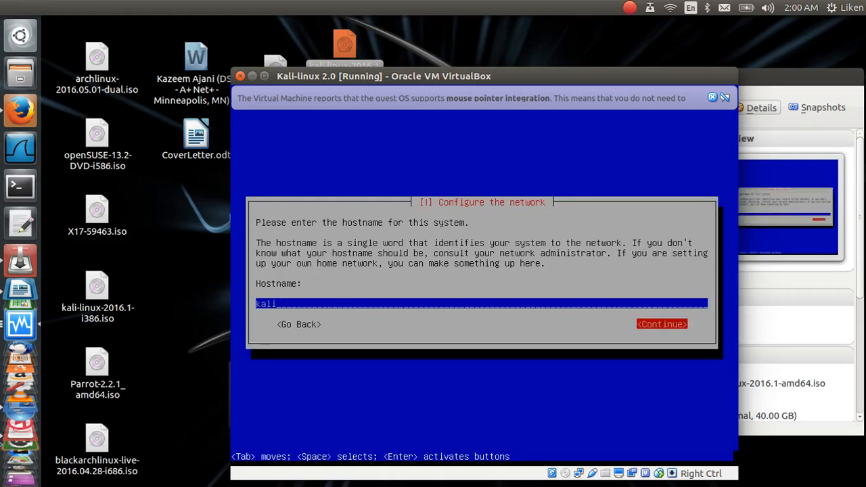
pyautogui.press('Return')
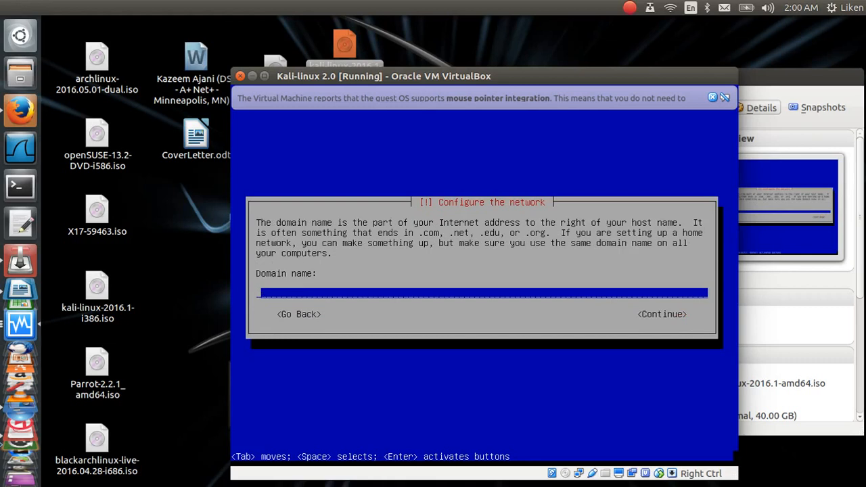
pyautogui.press('Tab')
pyautogui.press('Return')
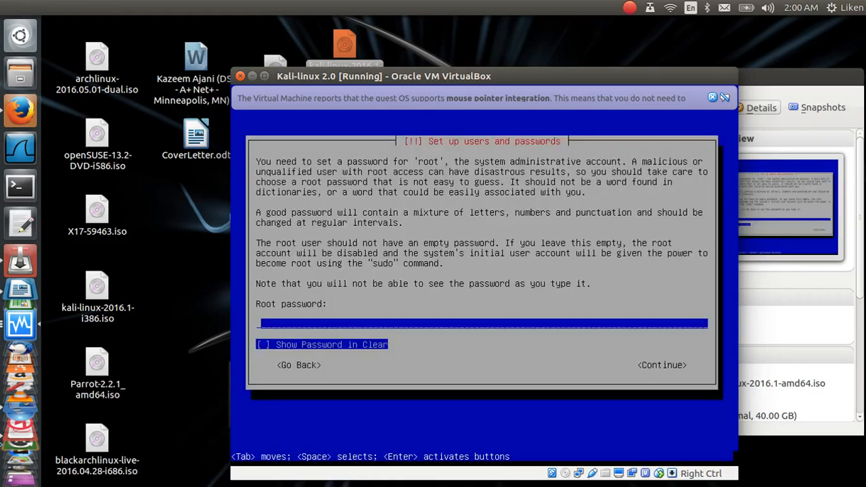
pyautogui.click(714, 98)
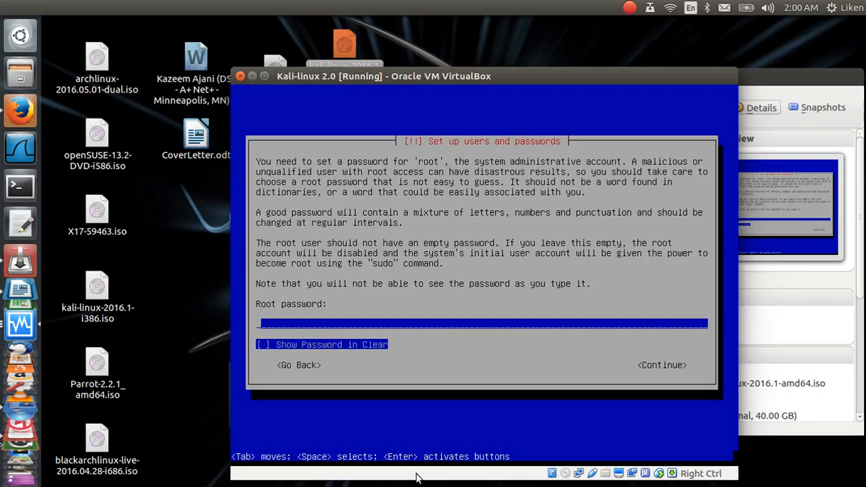
# Step: Enter the root password and re-type it to confirm
pyautogui.write('toor')
pyautogui.press('Tab')
pyautogui.press('Tab')
pyautogui.press('Return')
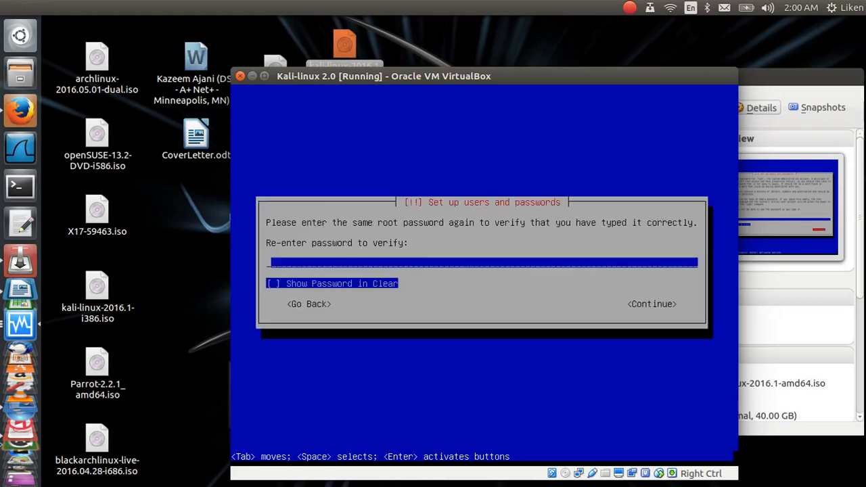
pyautogui.write('****')
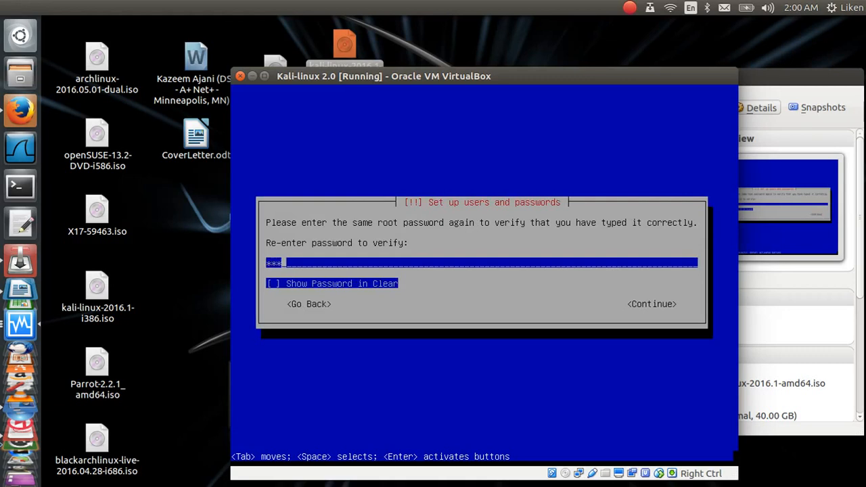
pyautogui.press('Tab')
pyautogui.press('Tab')
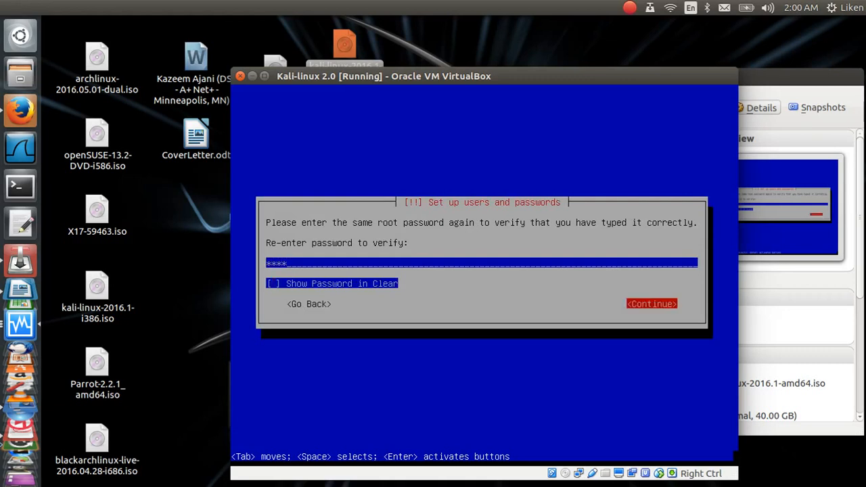
pyautogui.press('Return')
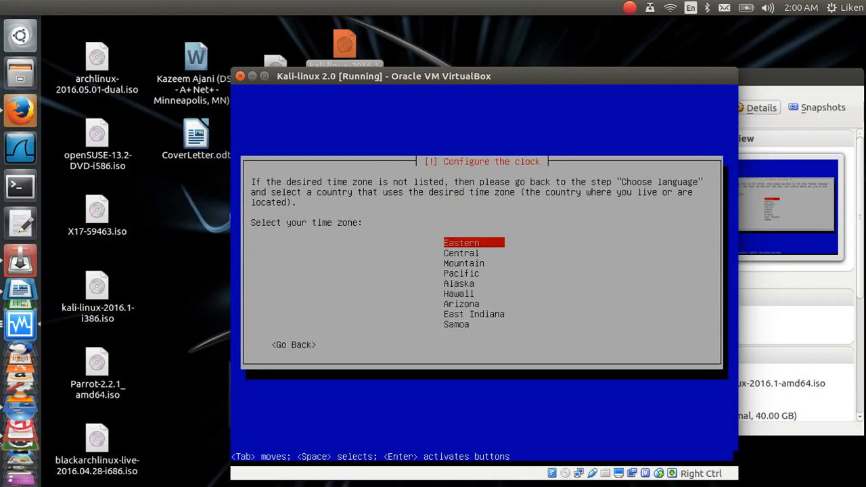
# Step: Pick Central time zone and guided whole-disk partitioning on sda in one partition, then write changes
pyautogui.press('Down')
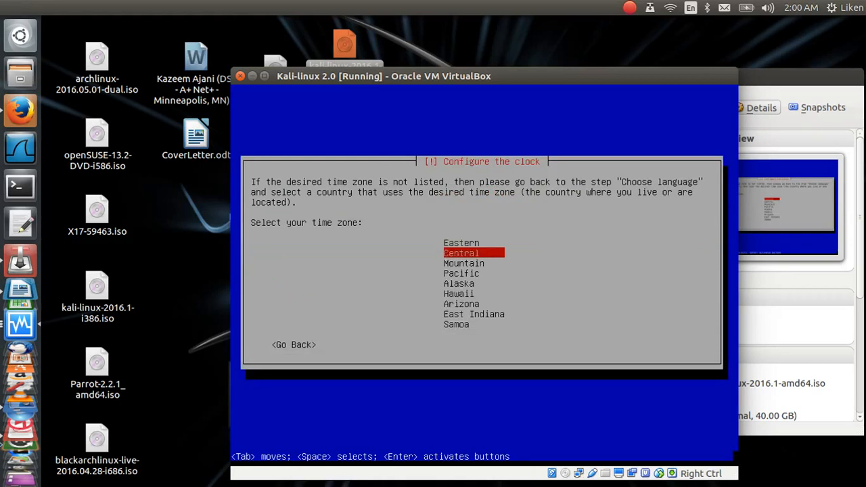
pyautogui.press('Return')
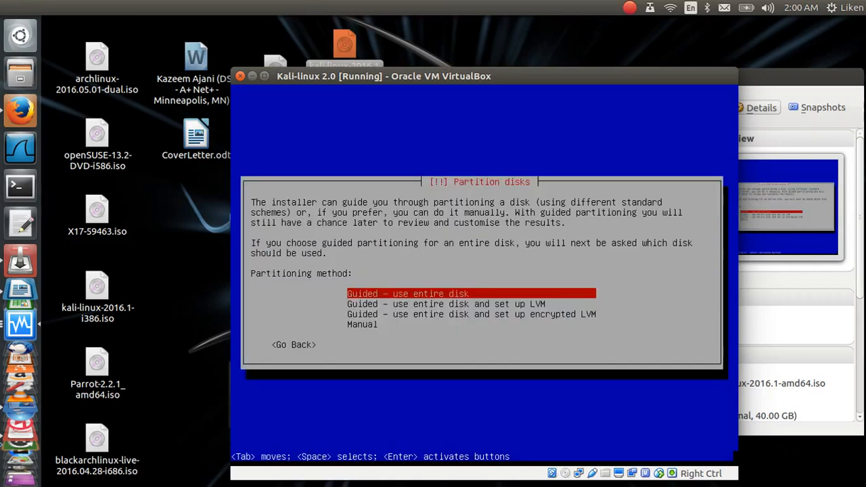
pyautogui.press('Return')
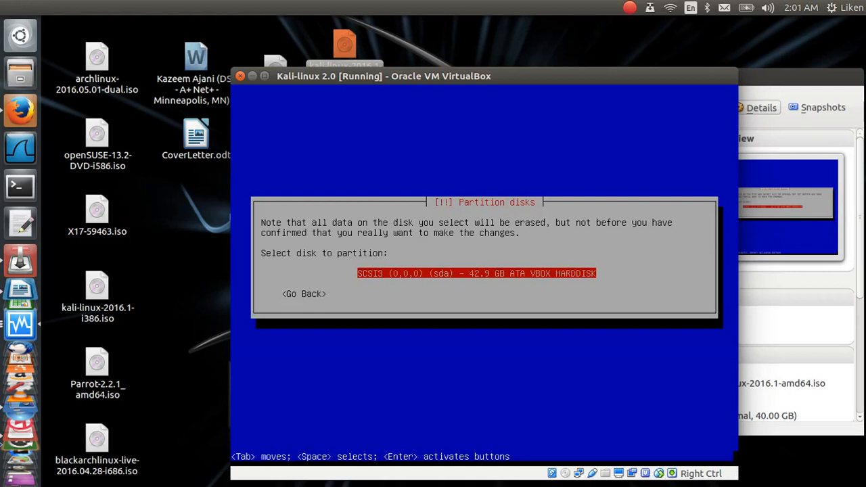
pyautogui.press('Return')
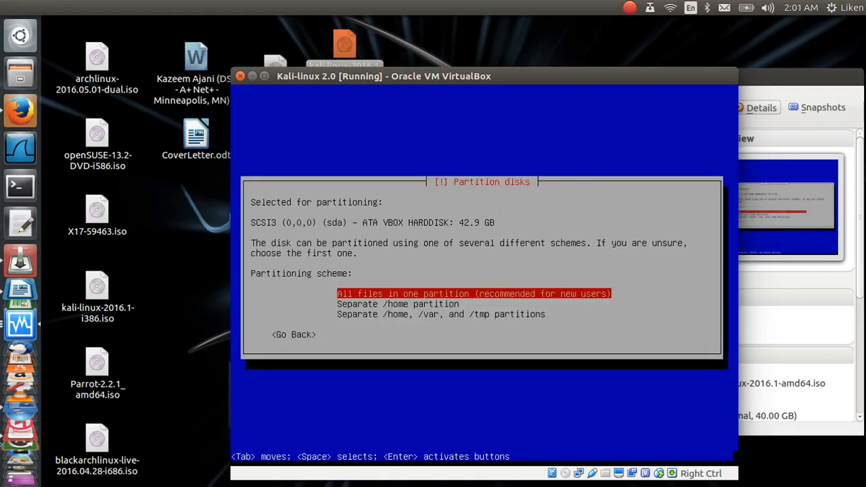
pyautogui.press('Return')
pyautogui.press('Return')
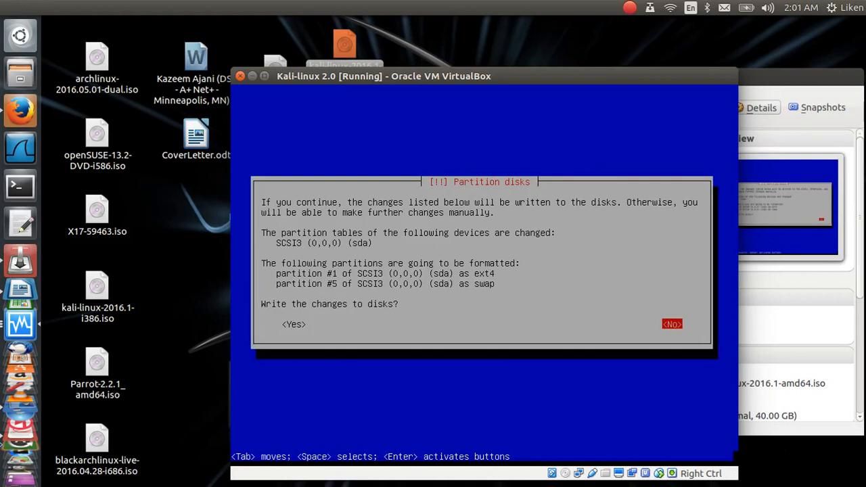
pyautogui.press('Left')
pyautogui.press('Return')
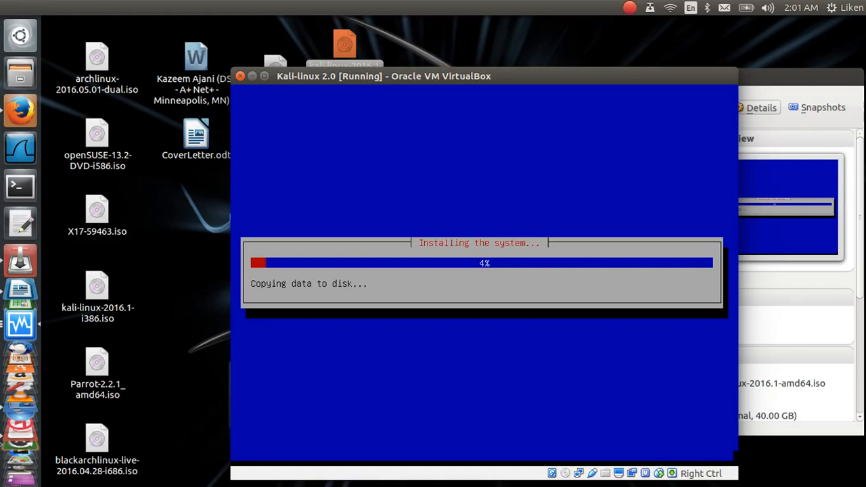
# Step: Wait for the system install to finish copying, then decline the network mirror
pyautogui.click(629, 8)
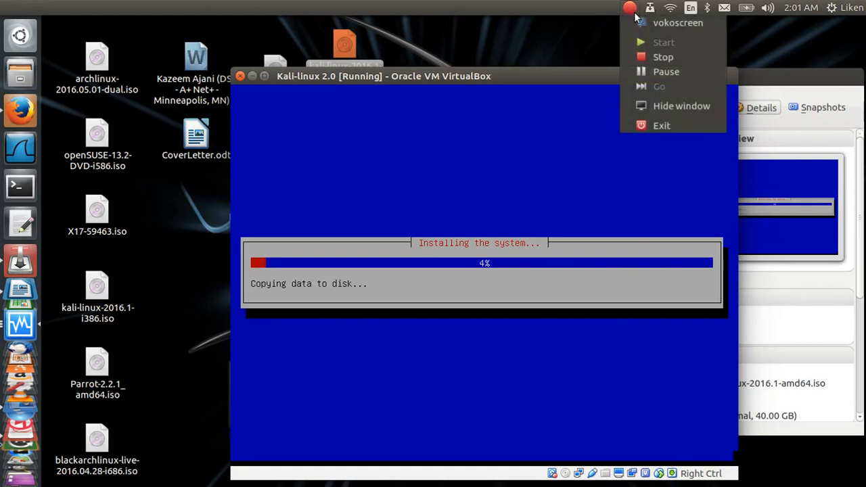
pyautogui.click(651, 74)
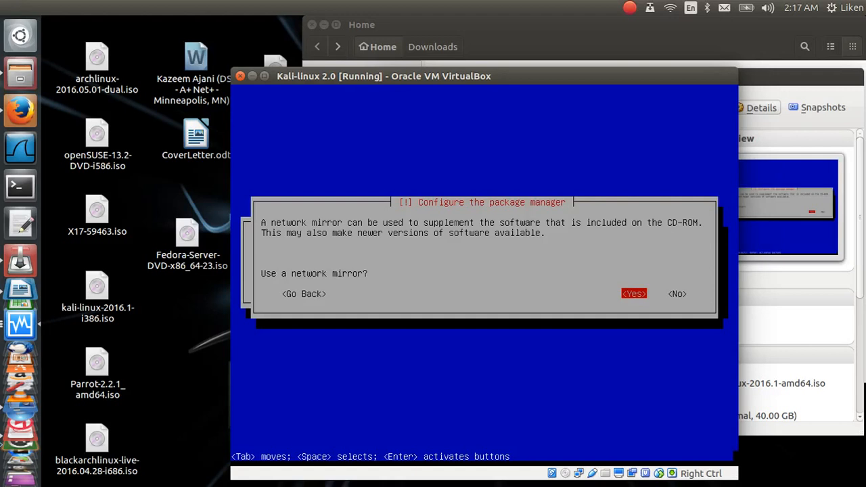
pyautogui.press('Tab')
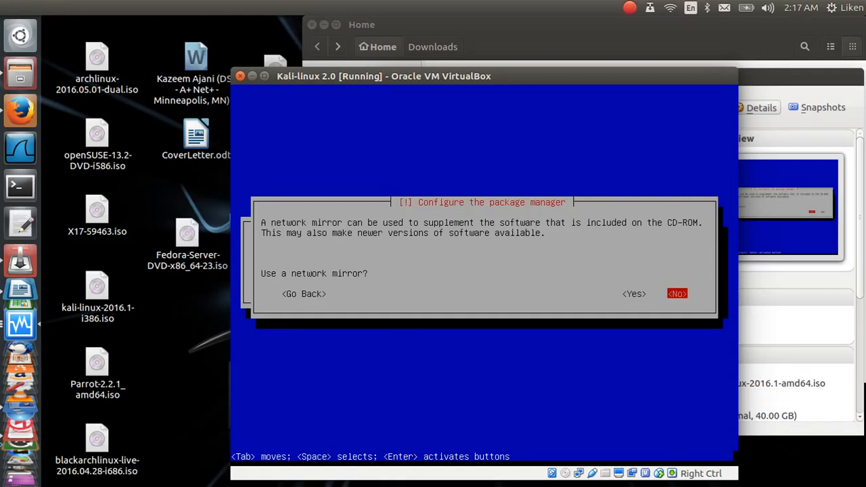
pyautogui.press('Return')
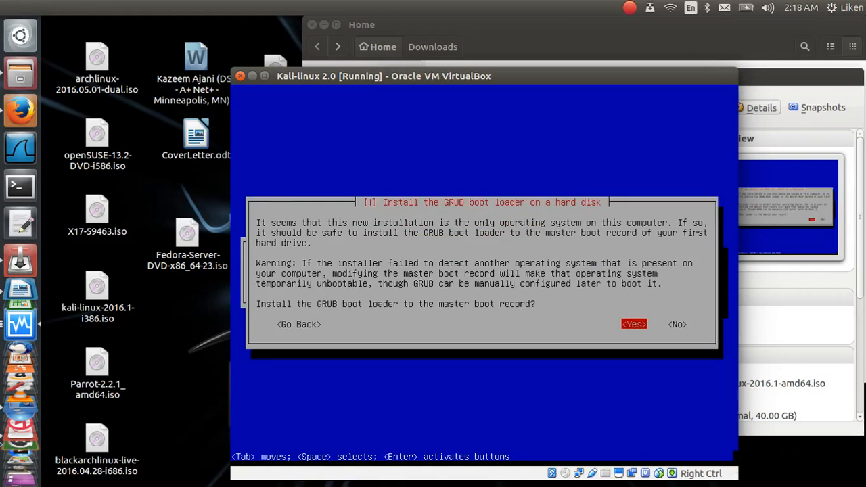
# Step: Install GRUB to the master boot record on /dev/sda
pyautogui.press('Return')
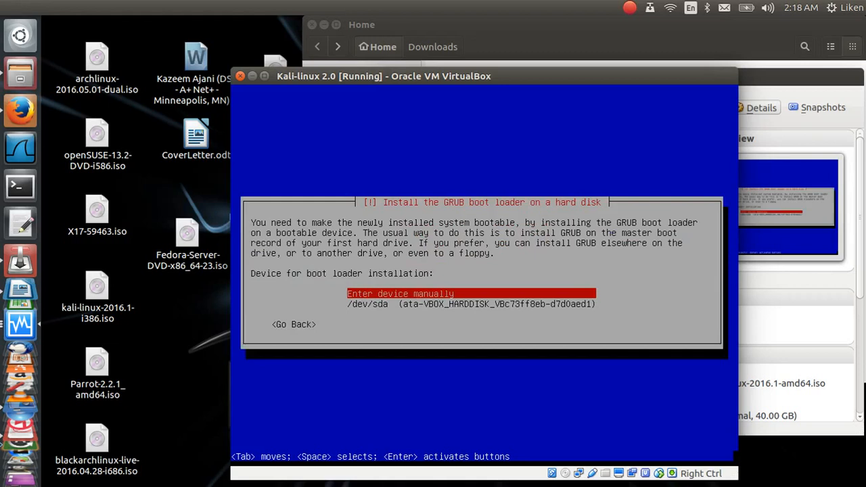
pyautogui.press('Down')
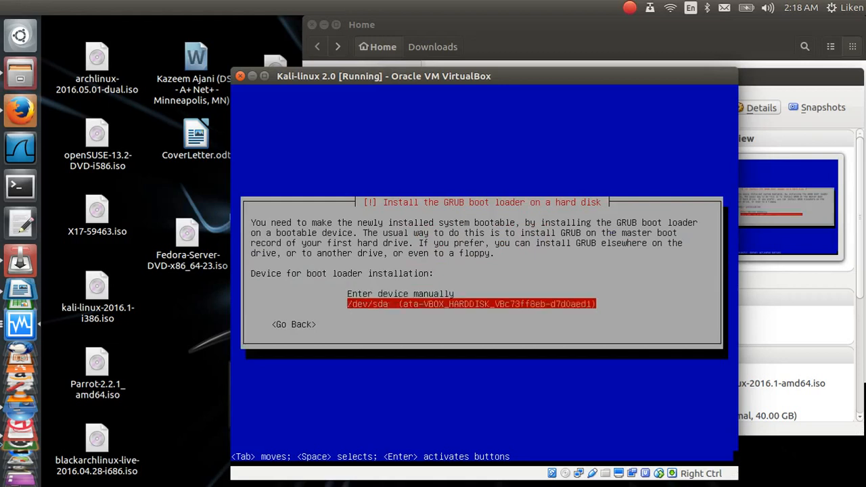
pyautogui.press('Return')
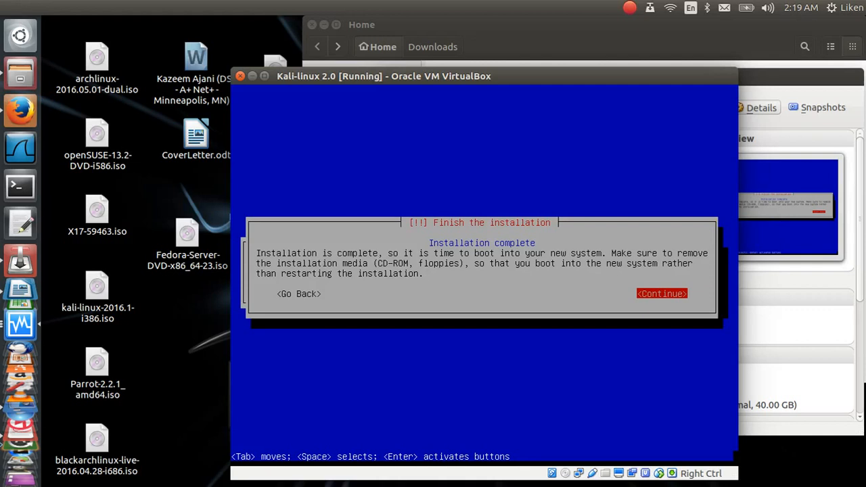
# Step: Continue past the installation-complete notice and let Kali reboot from its virtual disk
pyautogui.press('Return')
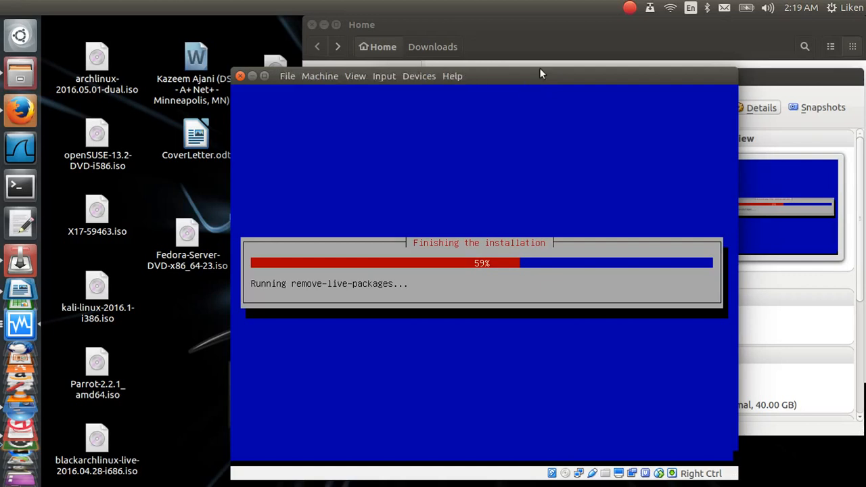
pyautogui.moveTo(540, 71); pyautogui.dragTo(460, 66)
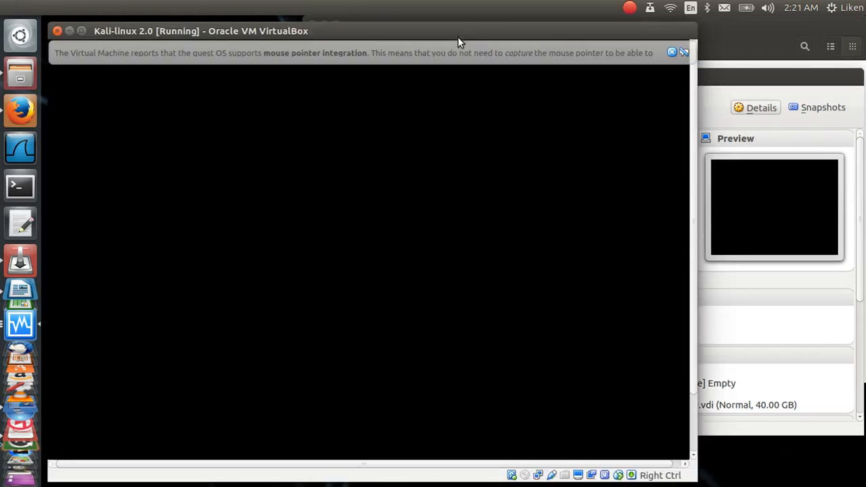
# Step: Dismiss the mouse-integration banner and sign in as root with the root password
pyautogui.click(672, 53)
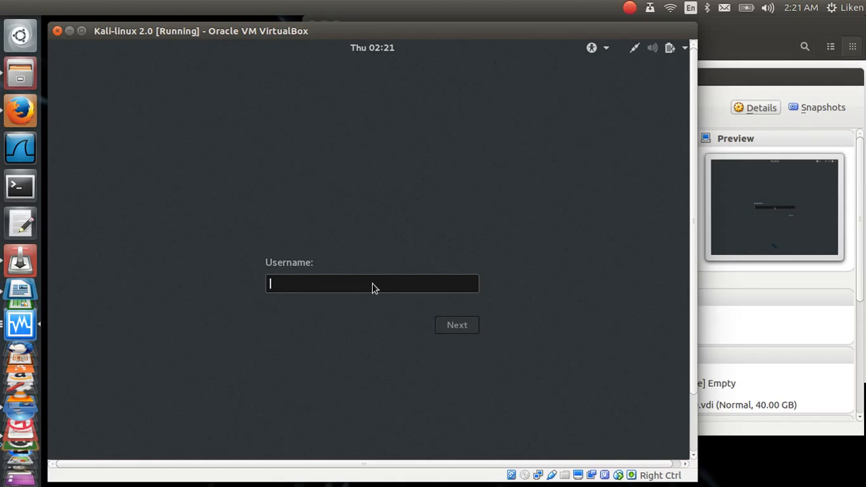
pyautogui.write('root')
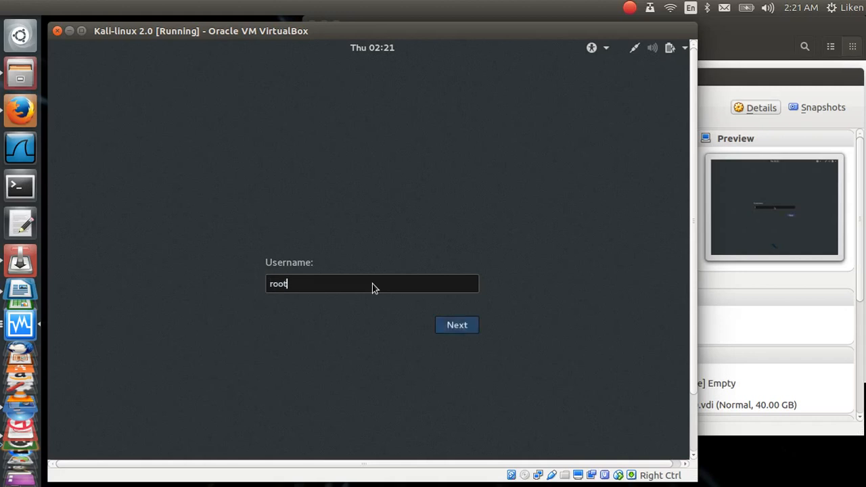
pyautogui.press('Return')
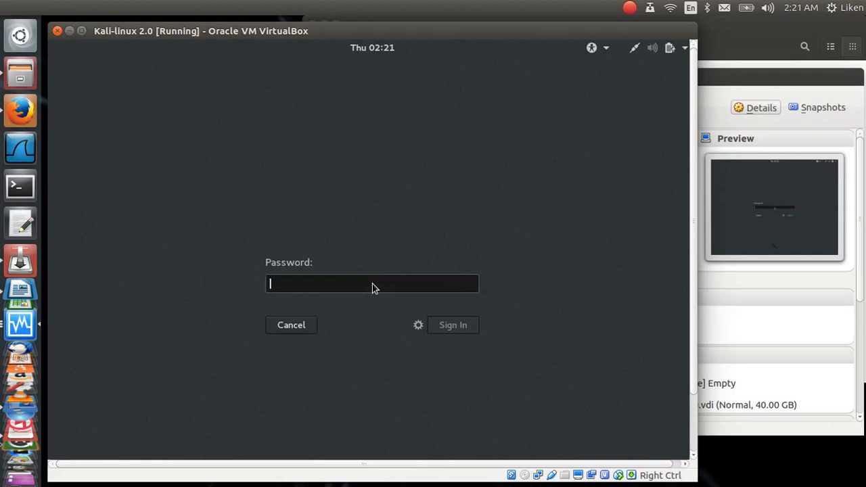
pyautogui.write('toor')
pyautogui.press('Return')
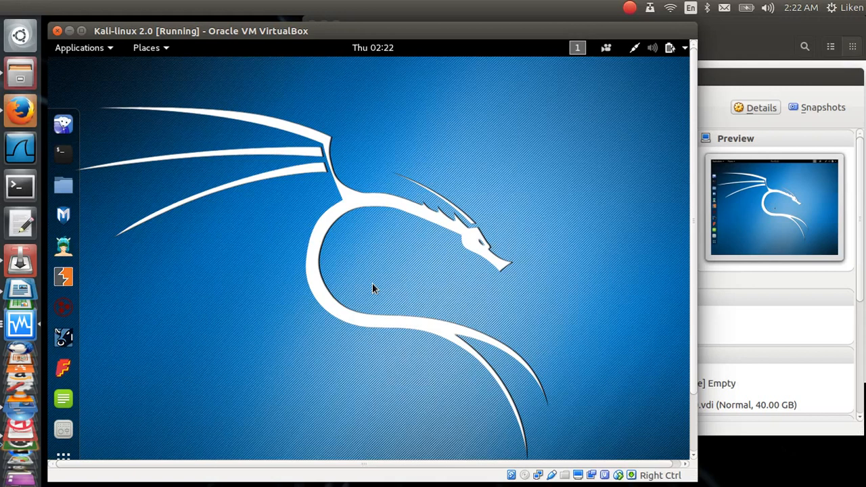
# Step: Wait for the Kali dragon desktop and application dock to finish loading
pyautogui.click(627, 11)
# Step: Search the web for Kali repositories and open the docs.kali.org sources.list page
pyautogui.click(655, 72)
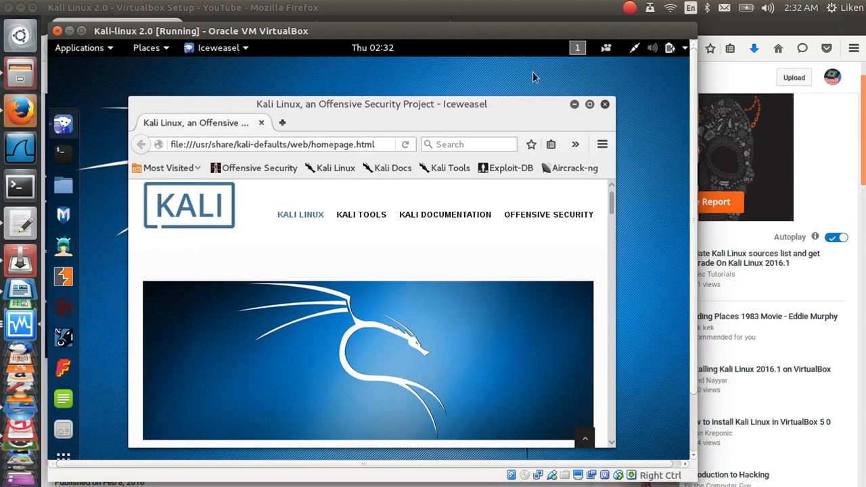
pyautogui.click(475, 144)
pyautogui.write('kali')
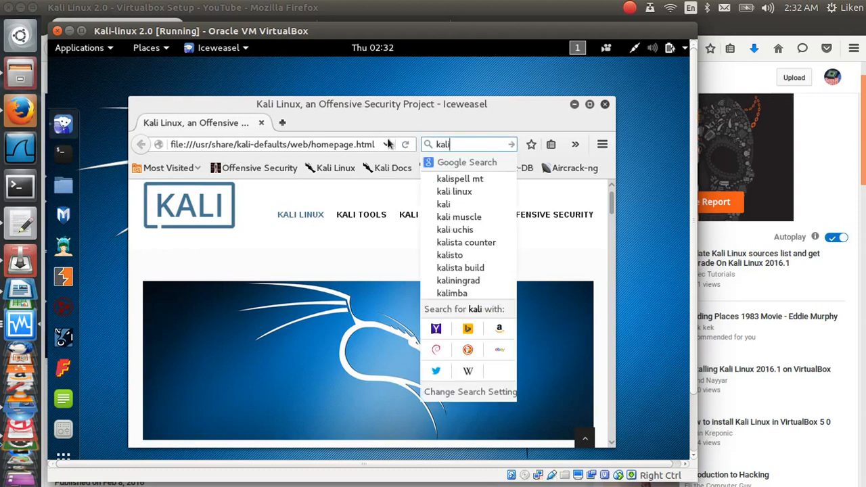
pyautogui.write(' re')
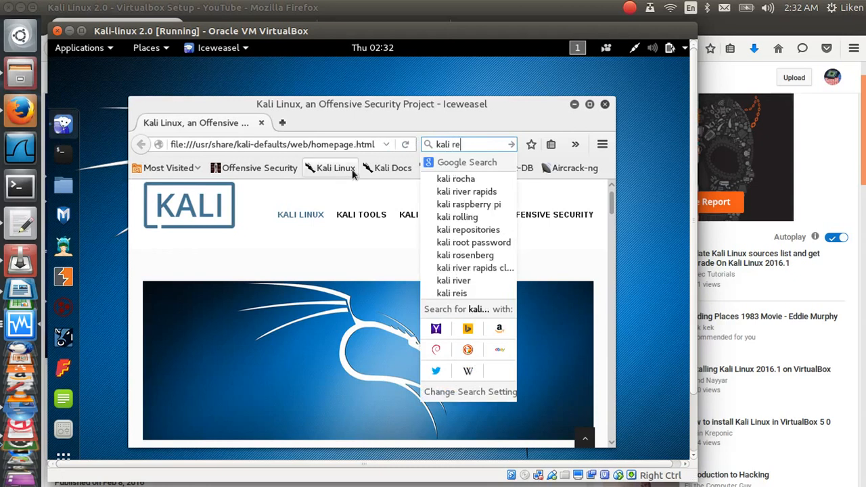
pyautogui.click(467, 176)
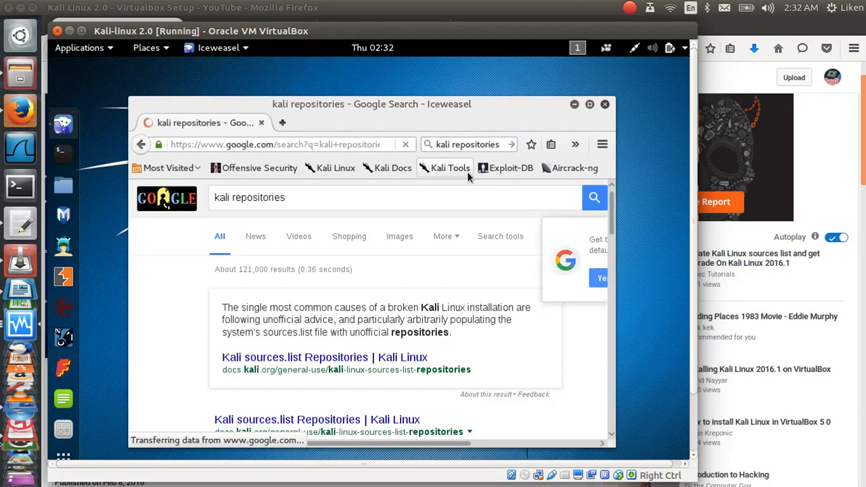
pyautogui.click(328, 415)
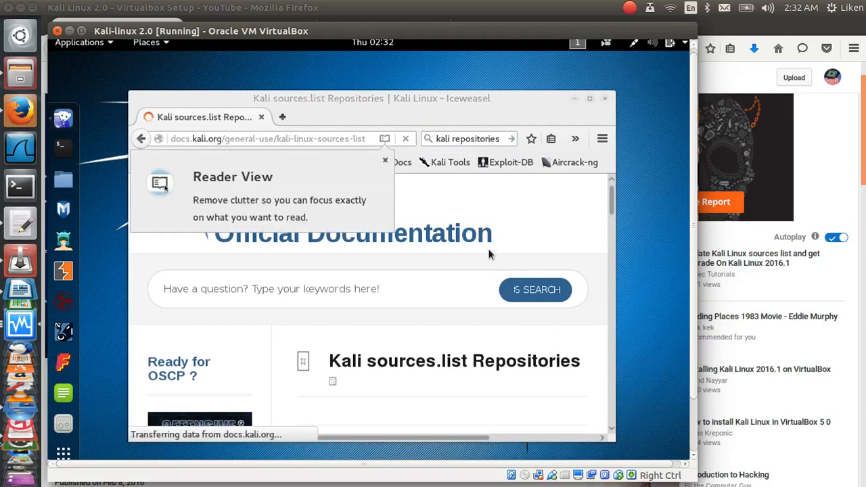
pyautogui.click(384, 163)
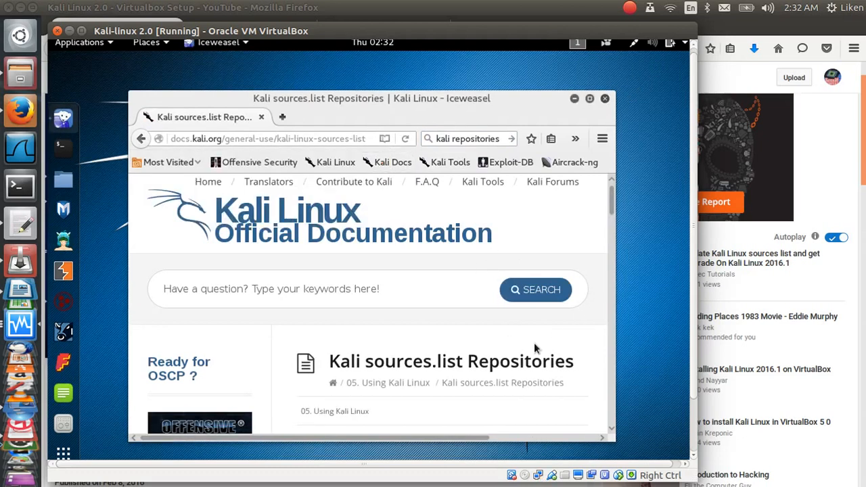
pyautogui.scroll(-1, 534, 342)
pyautogui.scroll(-10, 534, 344)
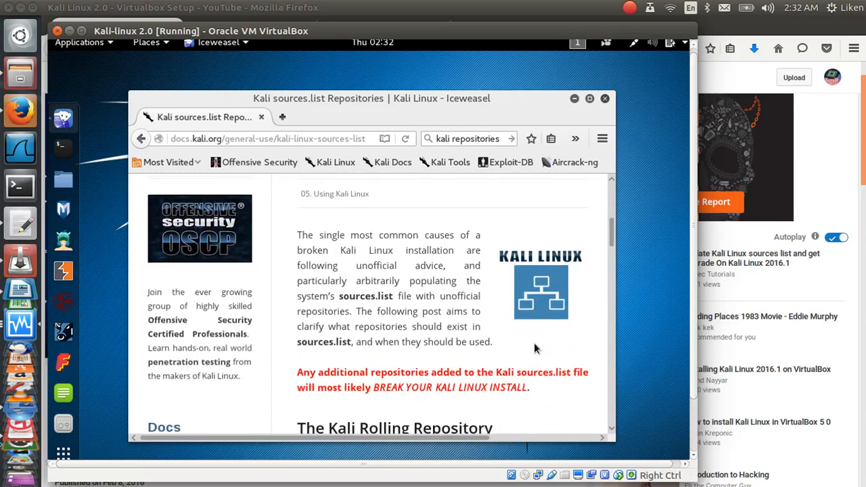
pyautogui.scroll(-2, 534, 347)
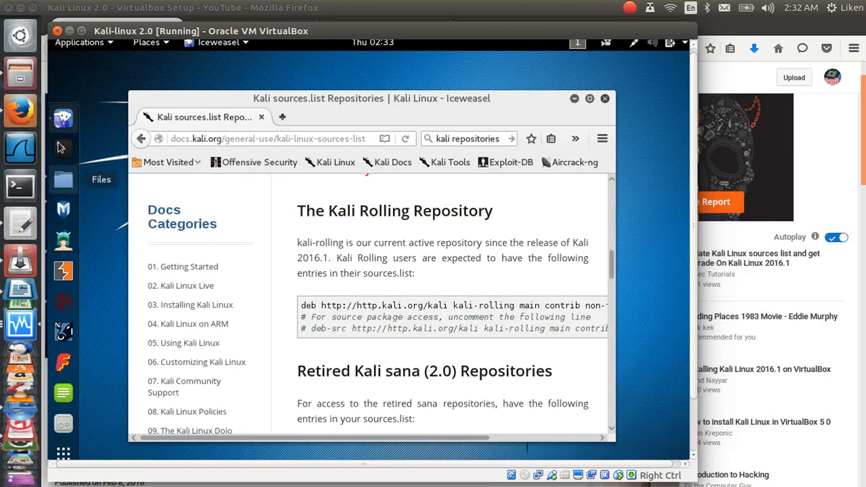
# Step: Copy the 'deb kali-rolling' line from the page's code box, then close Iceweasel
pyautogui.click(21, 232)
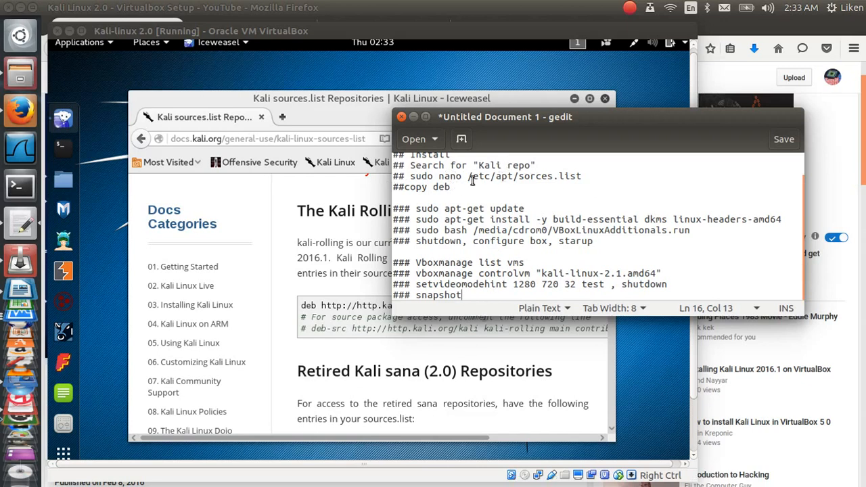
pyautogui.click(342, 303)
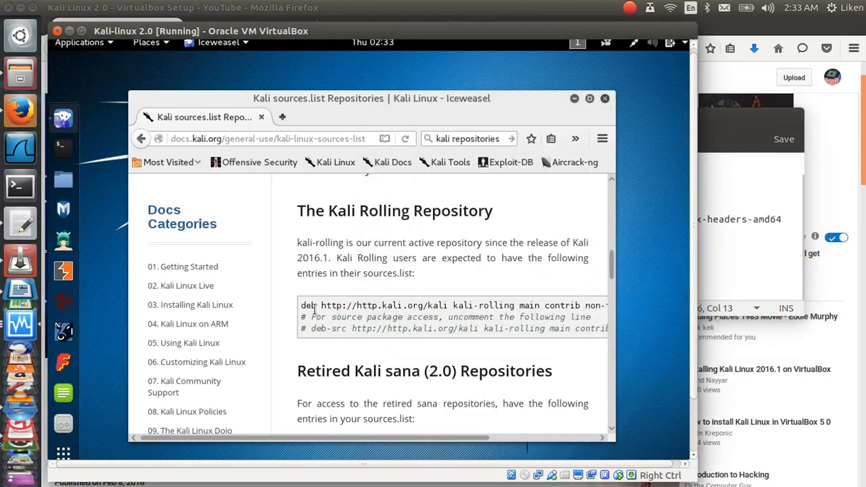
pyautogui.moveTo(302, 304); pyautogui.dragTo(540, 306)
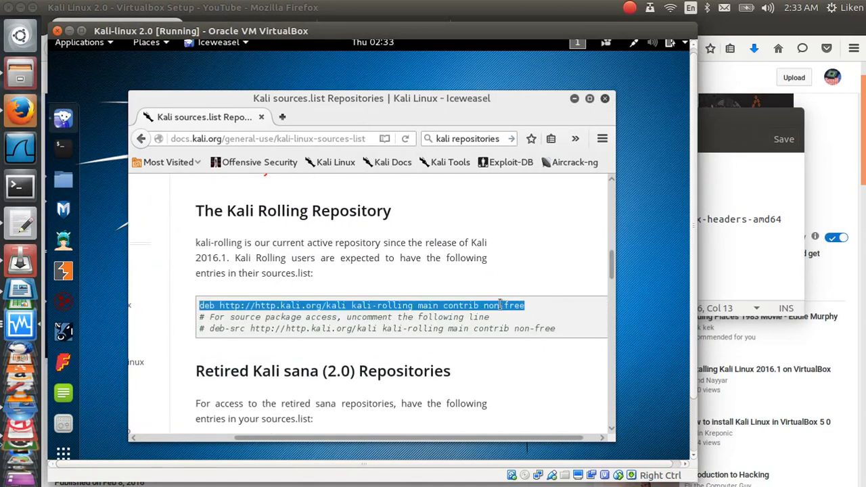
pyautogui.rightClick(500, 306)
pyautogui.click(523, 310)
pyautogui.click(605, 99)
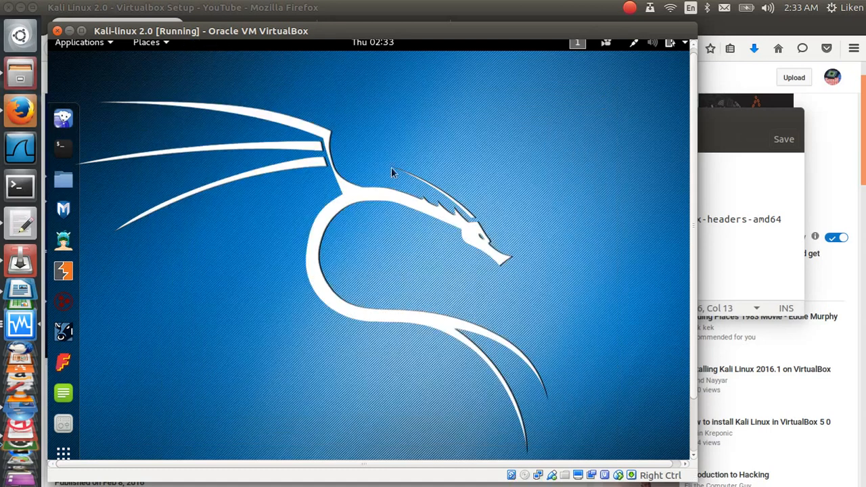
# Step: Open a Kali terminal and try pasting the copied repository line at the prompt
pyautogui.click(63, 148)
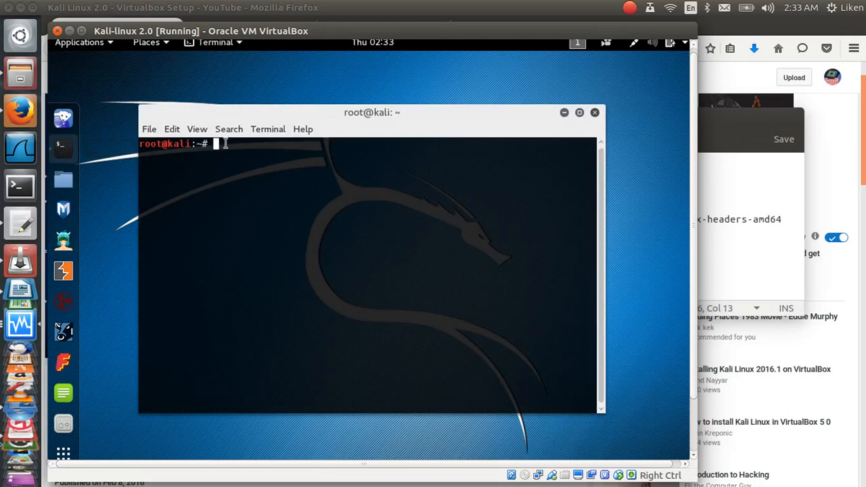
pyautogui.rightClick(226, 144)
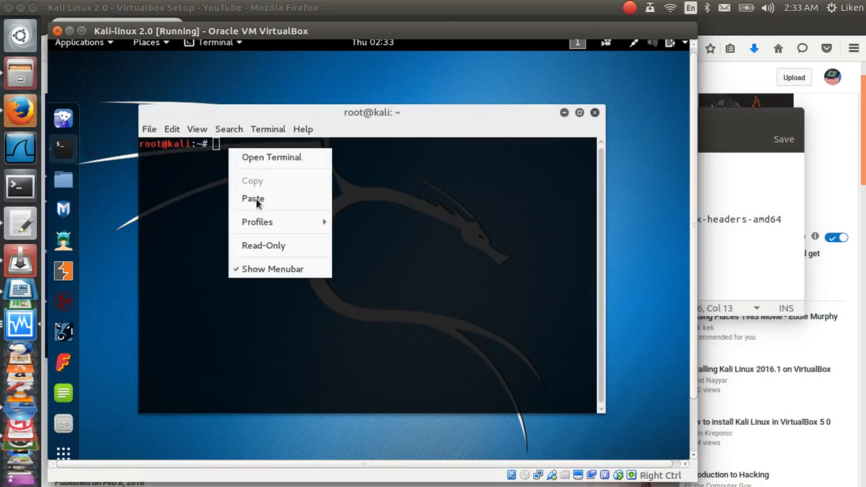
pyautogui.click(223, 201)
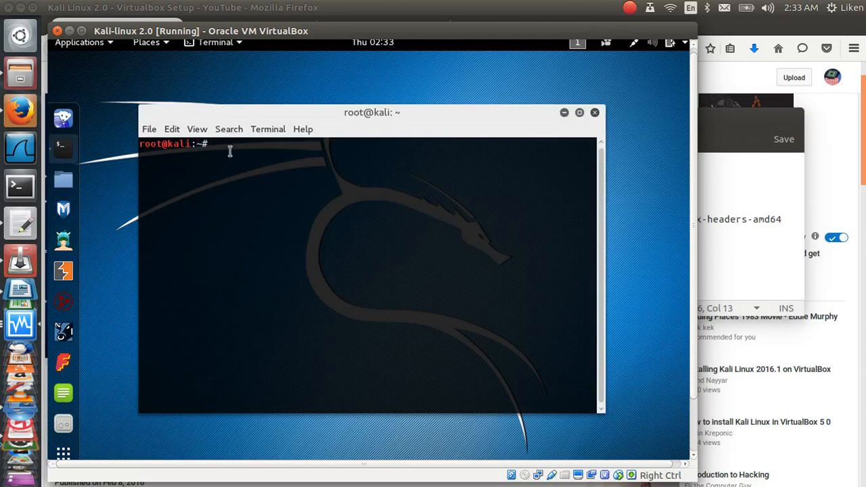
# Step: Paste the kali-rolling deb line into /etc/apt/sources.list with sudo nano, save, and exit
pyautogui.write('sudo nano /etc/apt/sou')
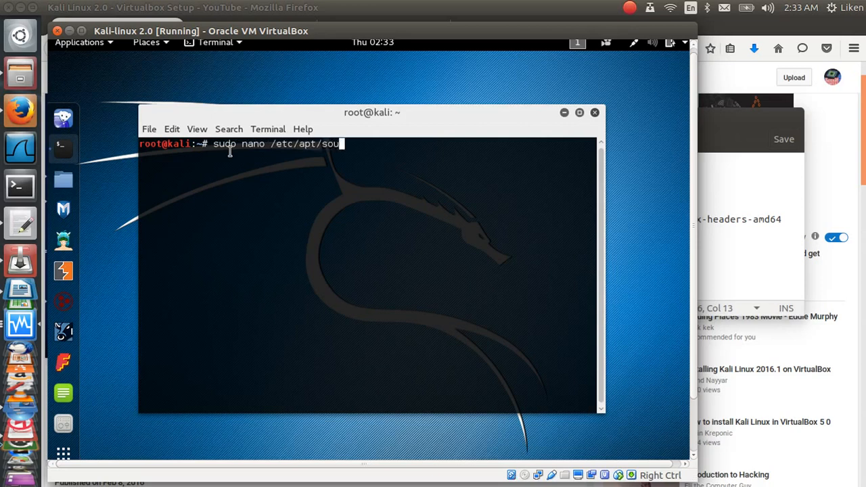
pyautogui.write('rces.list')
pyautogui.press('Return')
pyautogui.press('Down')
pyautogui.press('Down')
pyautogui.press('Down')
pyautogui.press('Down')
pyautogui.press('Down')
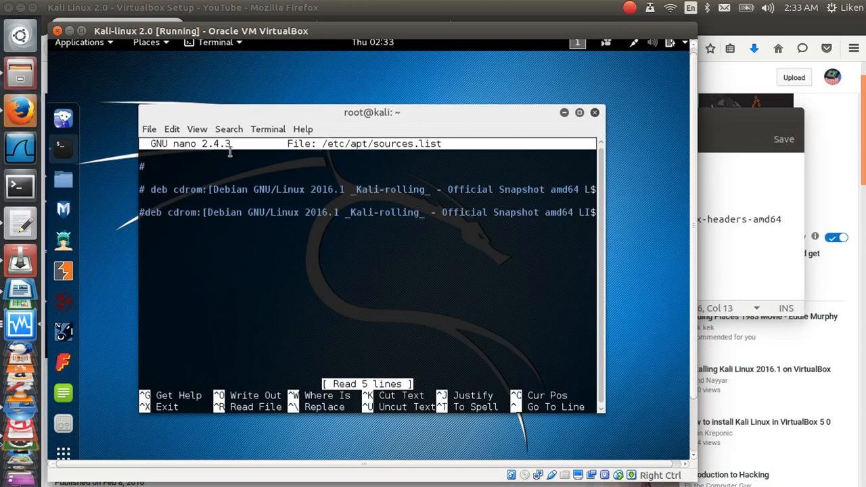
pyautogui.press('Return')
pyautogui.hotkey('ctrl', 'shift', 'v')
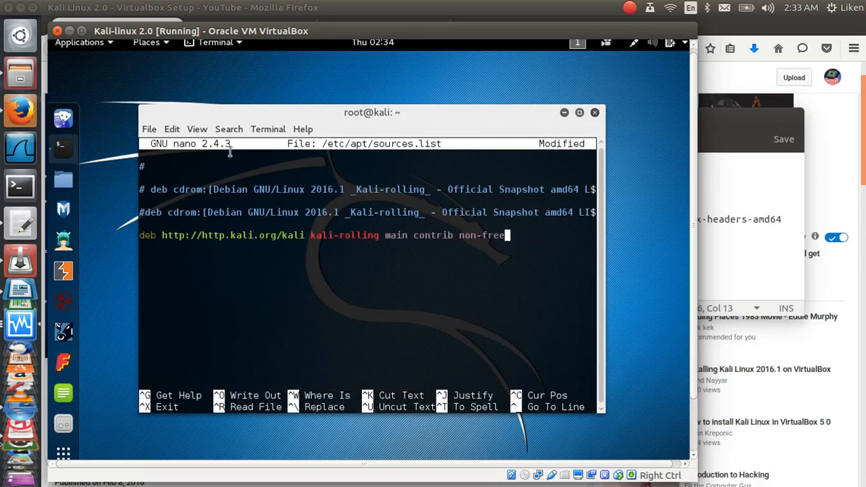
pyautogui.hotkey('ctrl', 'o')
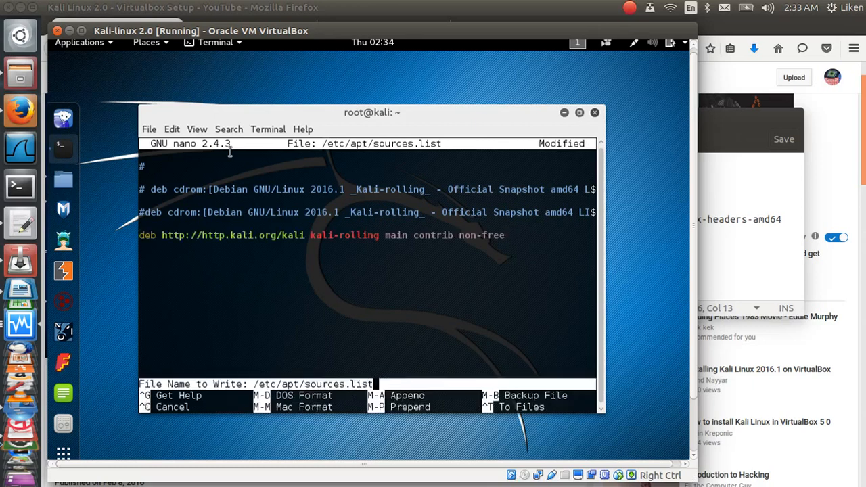
pyautogui.press('Return')
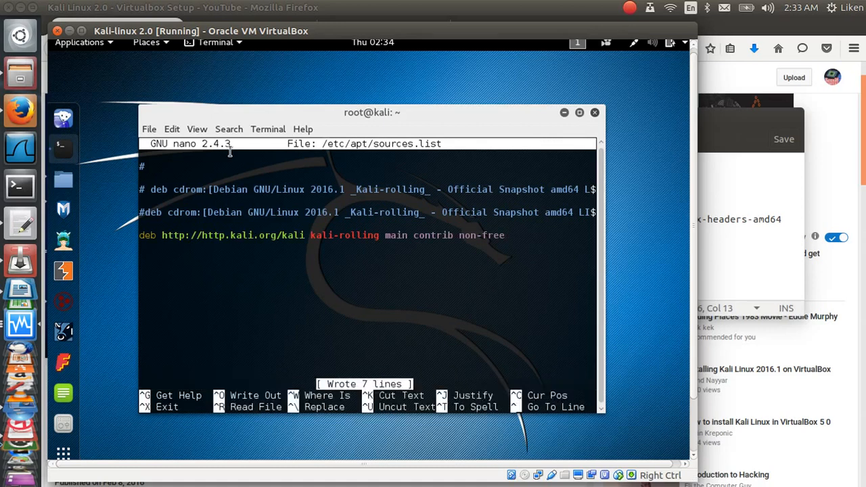
pyautogui.hotkey('ctrl', 'x')
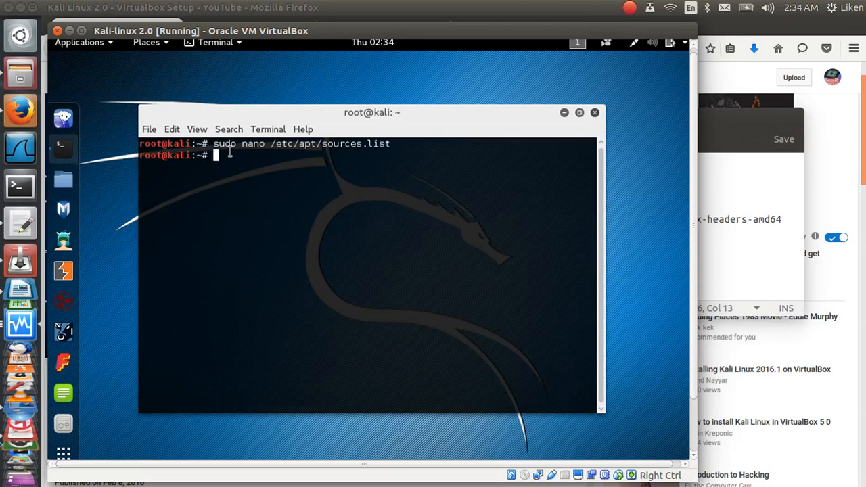
# Step: Run 'sudo apt-get update' to fetch the kali-rolling package lists
pyautogui.write('sudo apt-get ')
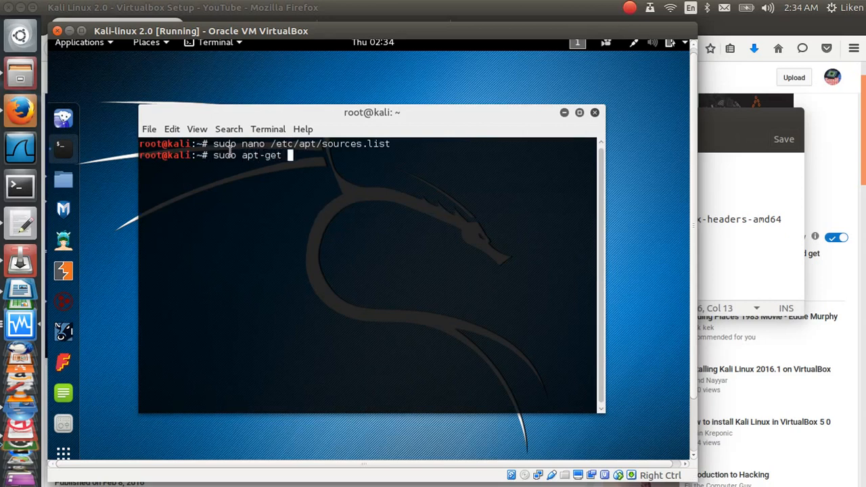
pyautogui.write('ugrada')
pyautogui.press('BackSpace')
pyautogui.press('BackSpace')
pyautogui.press('BackSpace')
pyautogui.press('BackSpace')
pyautogui.press('BackSpace')
pyautogui.write('pdate')
pyautogui.press('Return')
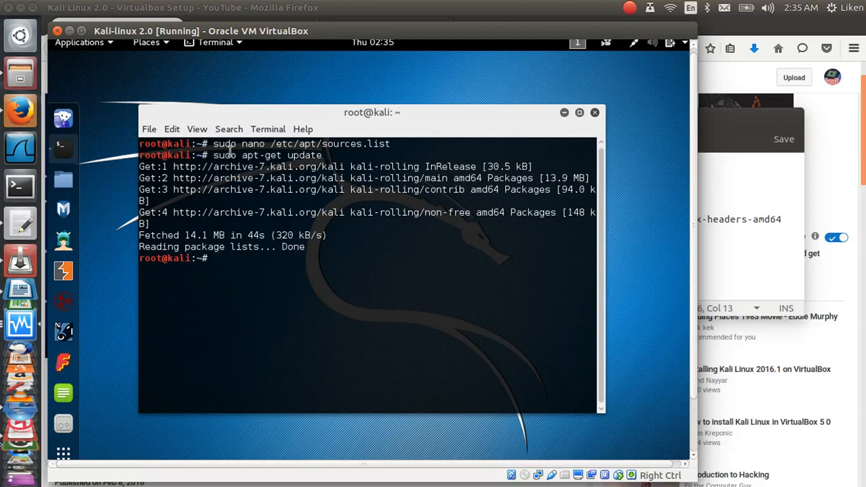
pyautogui.write('supo')
pyautogui.press('BackSpace')
pyautogui.press('BackSpace')
# Step: Run 'sudo apt-get install -y build-essential dkms linux-headers-amd64' and wait for setup to finish
pyautogui.write('do apt-get')
pyautogui.write('install -y')
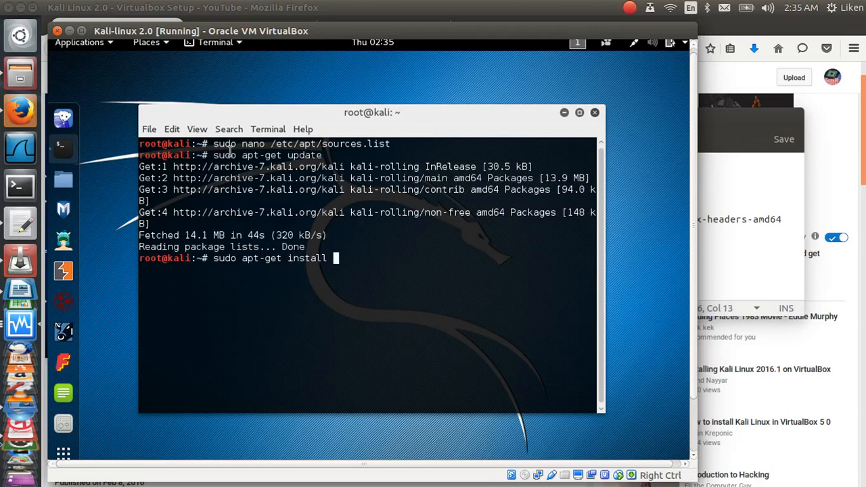
pyautogui.write(' build-essential')
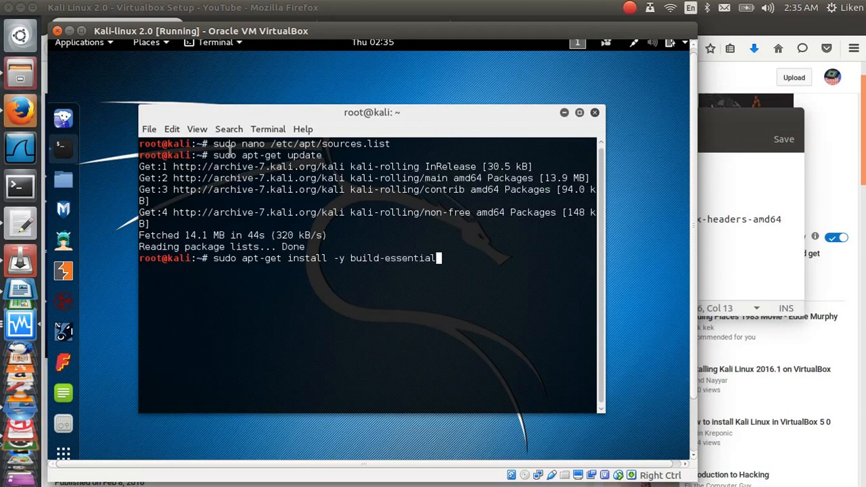
pyautogui.write(' dkms linu')
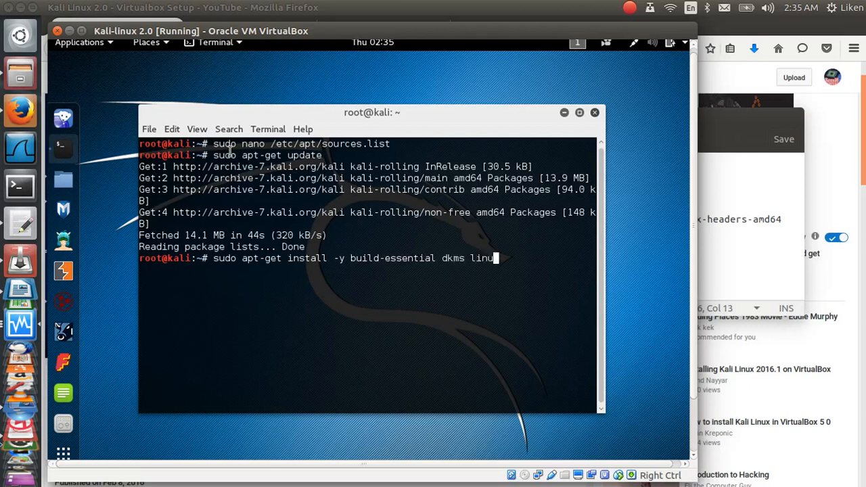
pyautogui.write('x-headers')
pyautogui.write('.am')
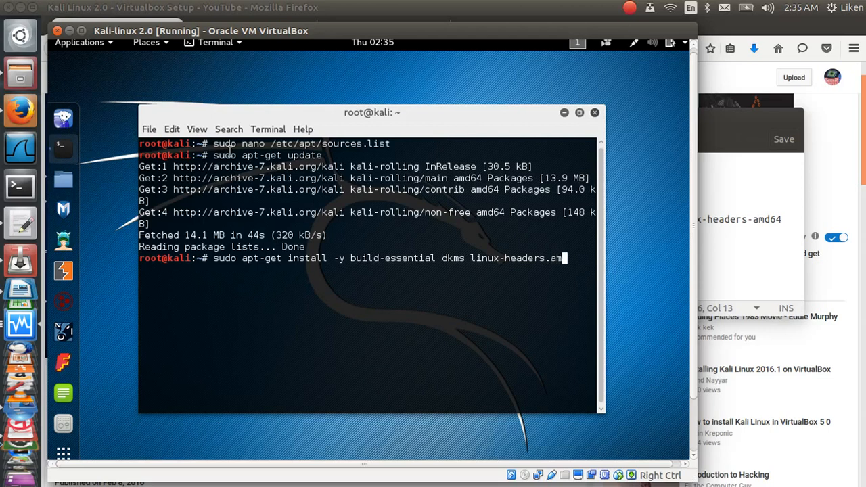
pyautogui.write('d64')
pyautogui.press('Return')
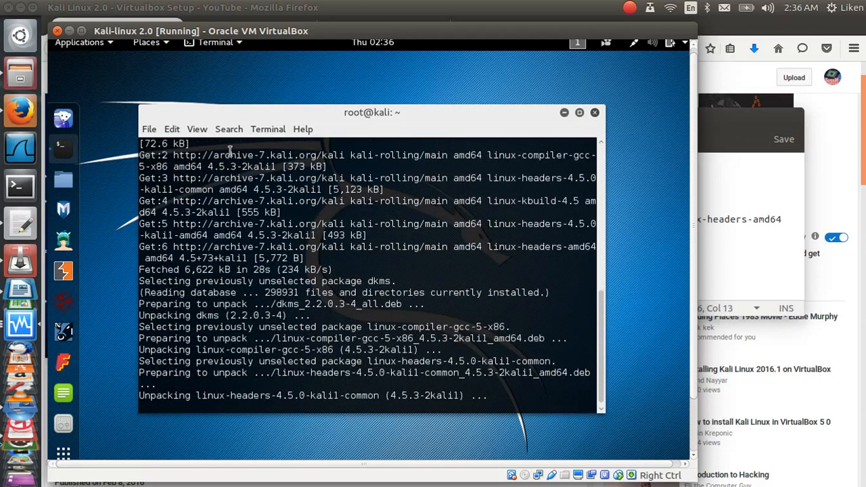
pyautogui.click(630, 8)
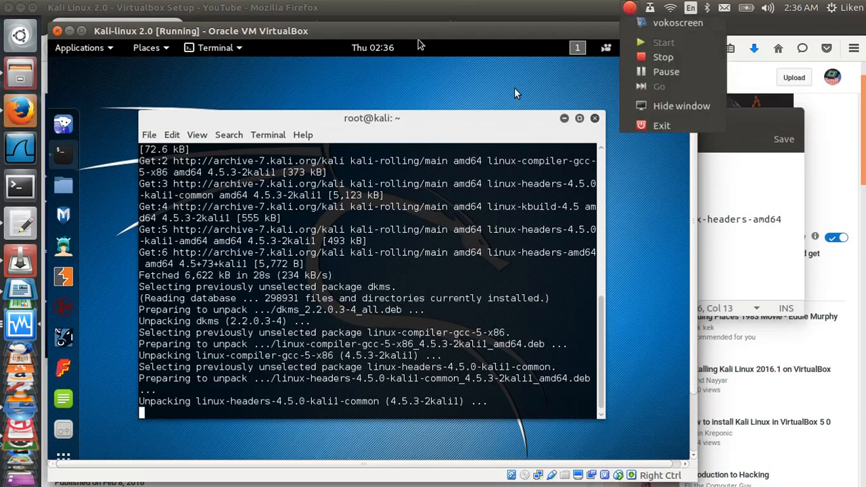
pyautogui.click(526, 117)
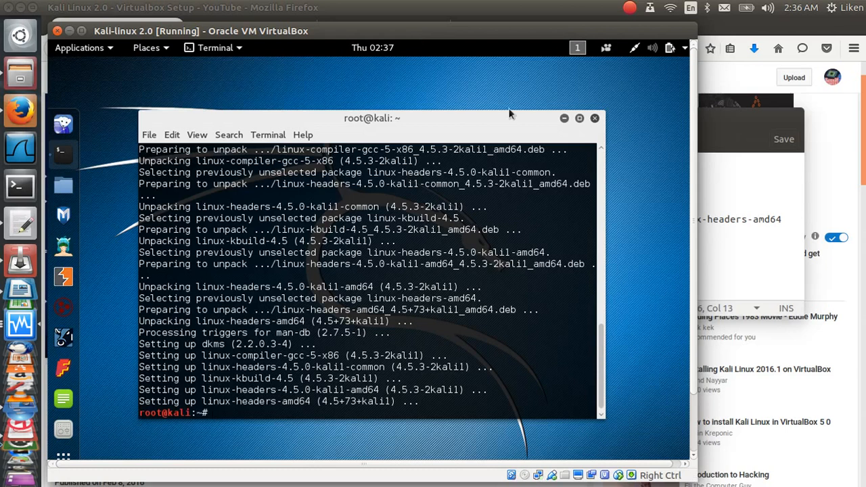
# Step: Insert the Guest Additions CD image from the Devices menu and cancel its autorun prompt
pyautogui.click(262, 94)
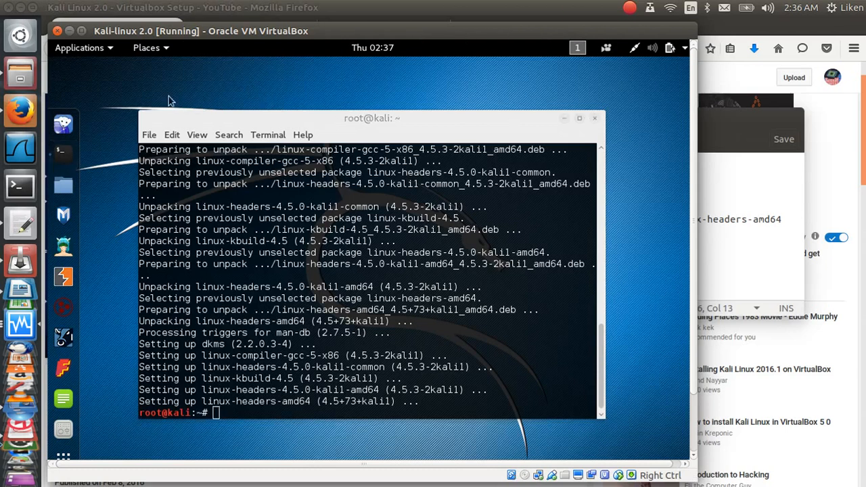
pyautogui.moveTo(184, 28)
pyautogui.click(234, 30)
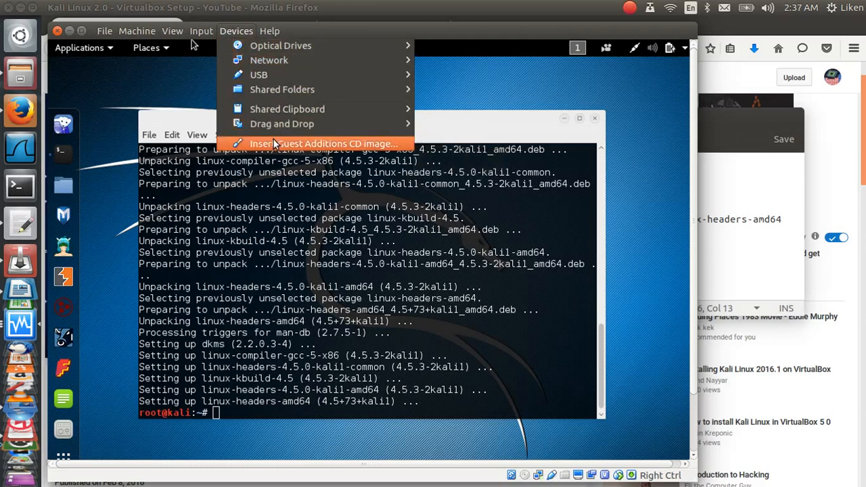
pyautogui.click(274, 145)
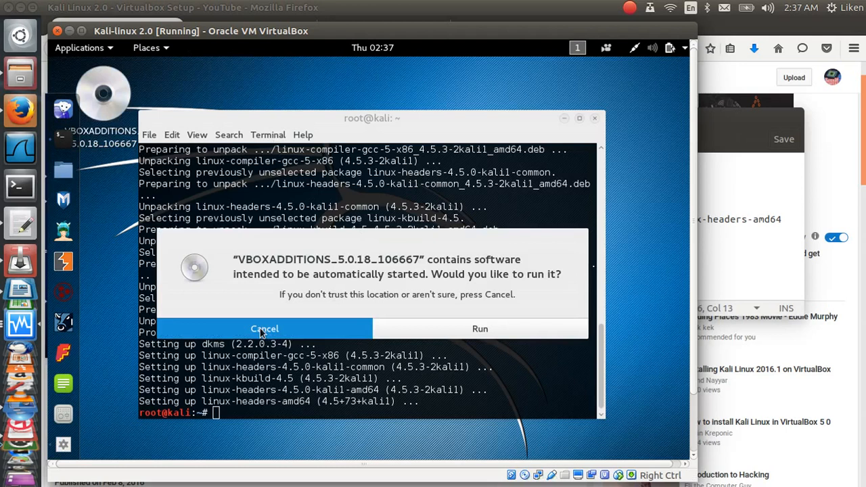
pyautogui.click(263, 330)
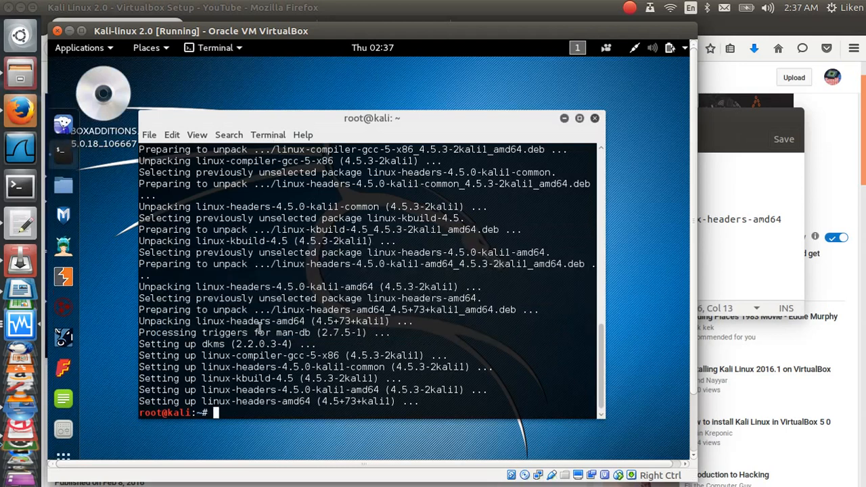
# Step: Run 'sudo bash /media/cdrom0/VBoxLinuxAdditions.run' and let the Guest Additions 5.0.18 installer finish
pyautogui.write('sudo bash ')
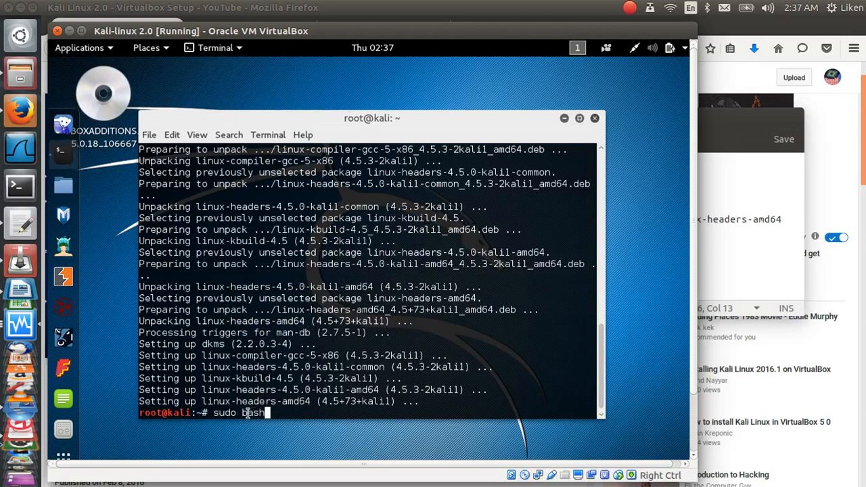
pyautogui.write('/media/cdrom0')
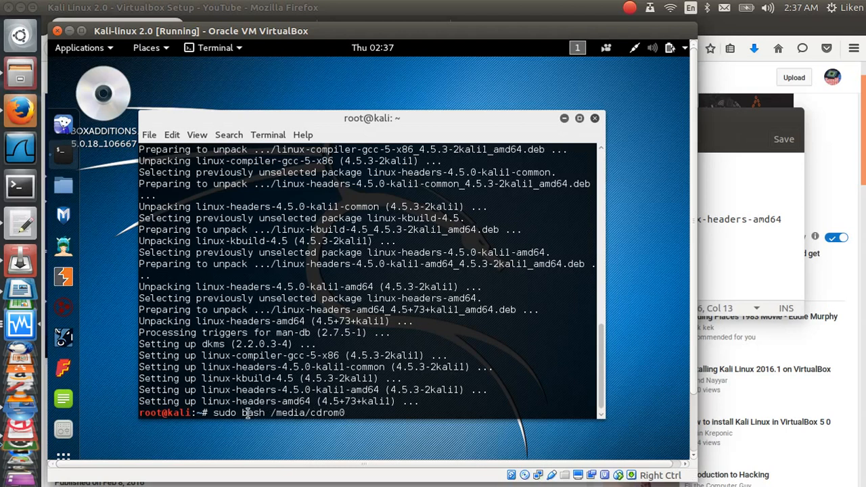
pyautogui.write('/VBoxLinux')
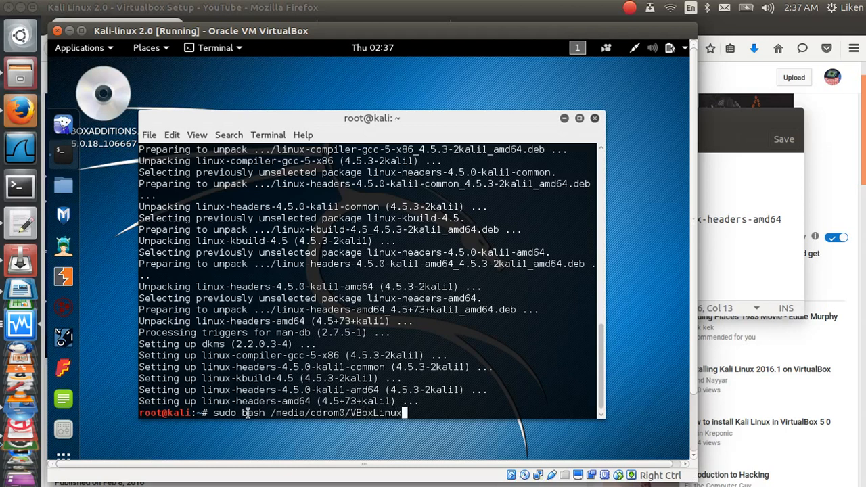
pyautogui.write('.Addition')
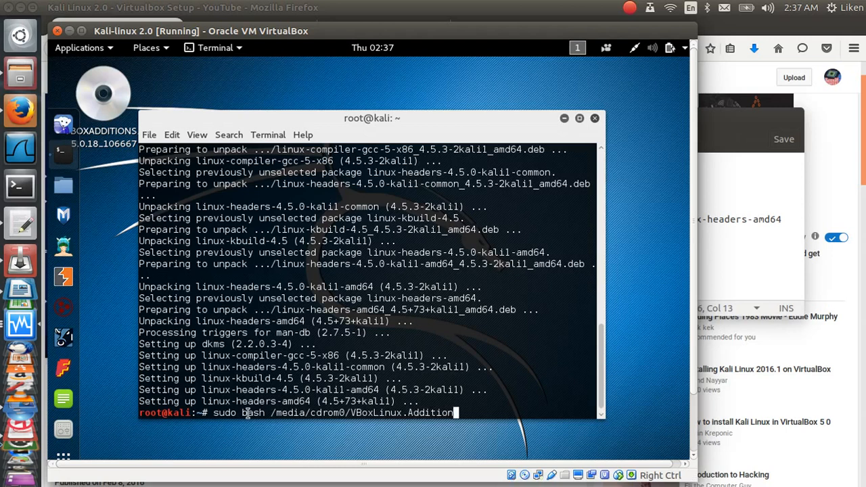
pyautogui.write('s.ryun')
pyautogui.press('BackSpace')
pyautogui.press('BackSpace')
pyautogui.press('BackSpace')
pyautogui.press('BackSpace')
pyautogui.write('run')
pyautogui.press('Return')
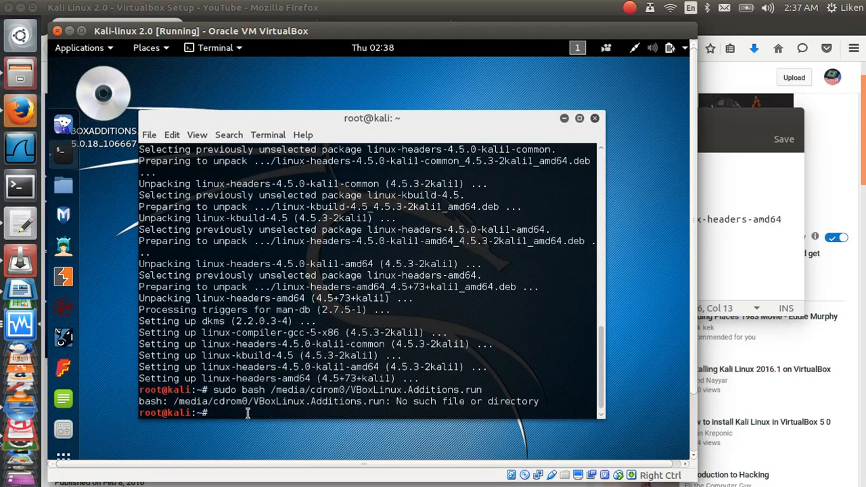
pyautogui.click(631, 8)
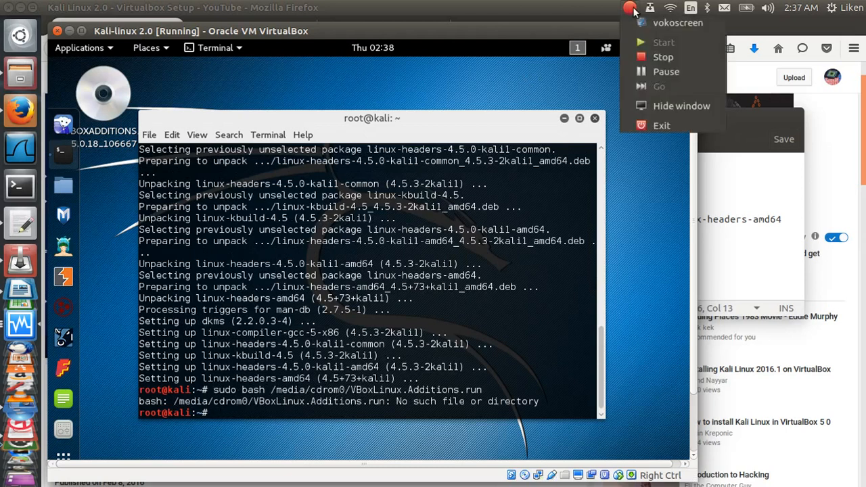
pyautogui.click(665, 72)
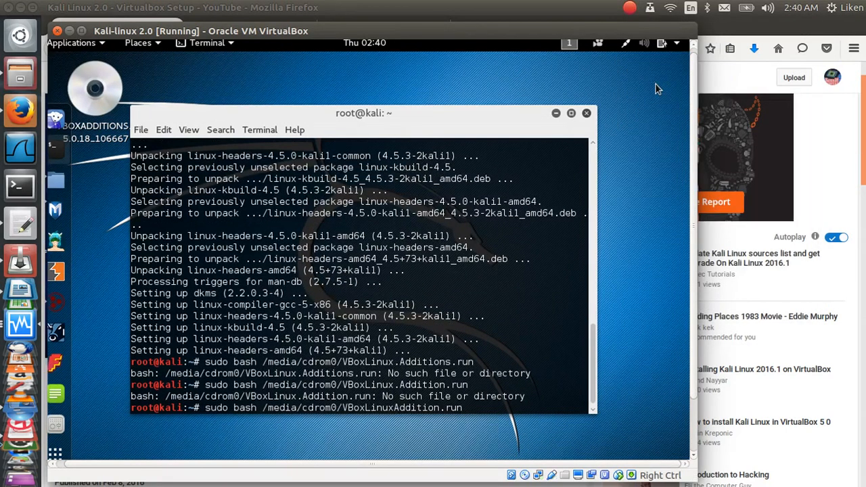
pyautogui.press('Return')
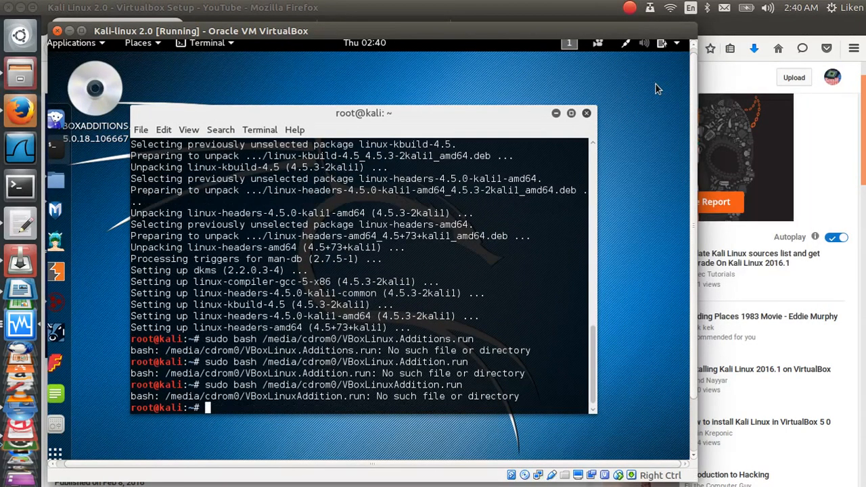
pyautogui.click(637, 6)
pyautogui.click(666, 72)
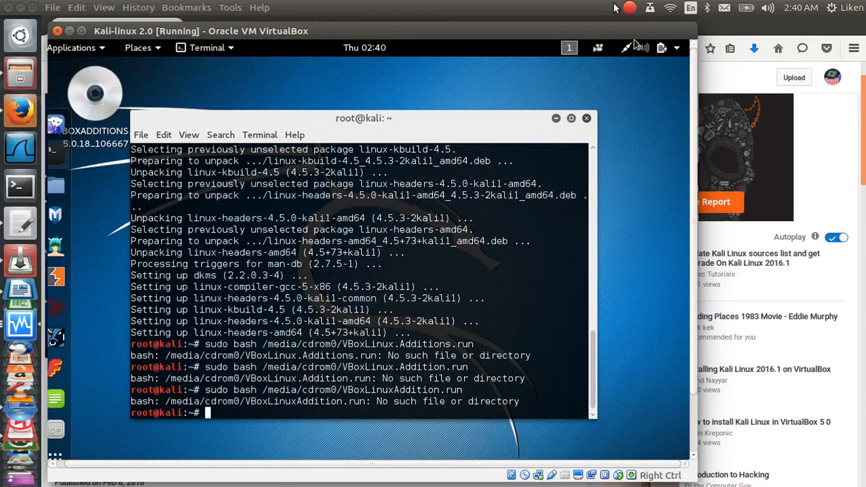
pyautogui.click(628, 10)
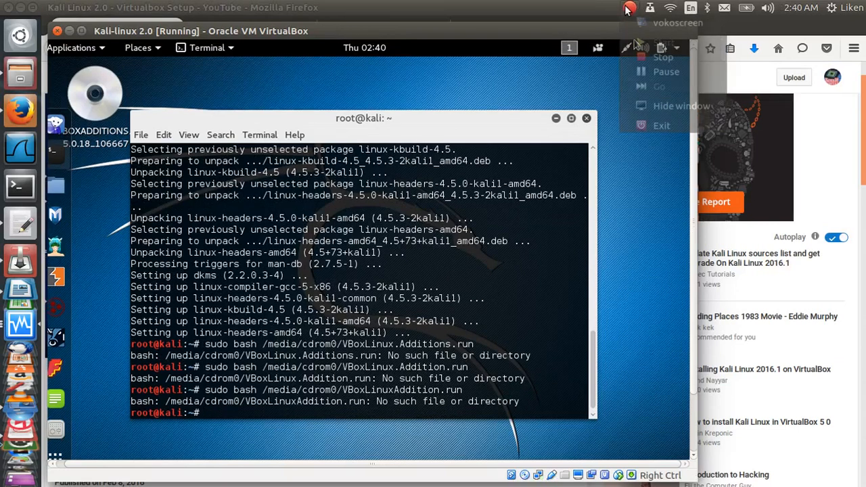
pyautogui.click(644, 71)
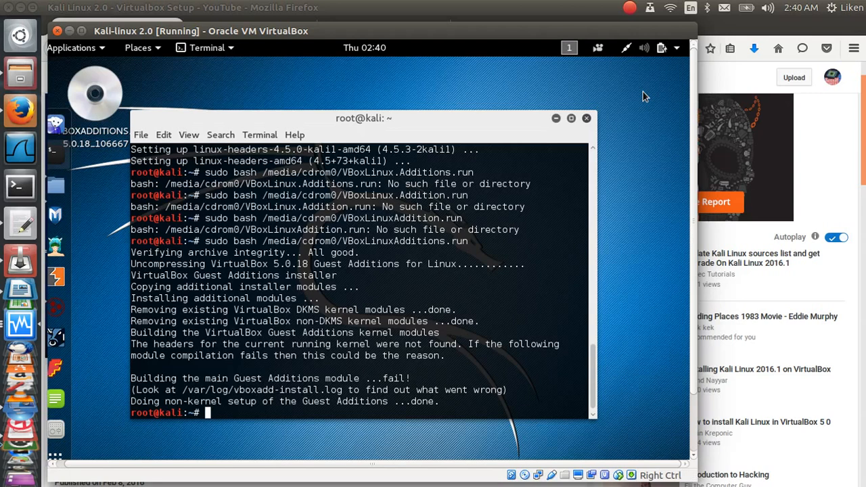
pyautogui.click(631, 8)
pyautogui.click(653, 73)
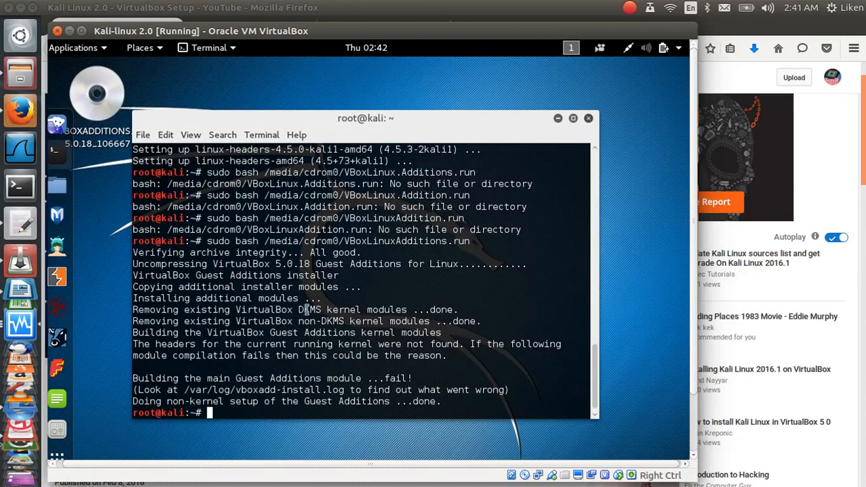
# Step: Power off the Kali guest from its top-right system menu
pyautogui.click(677, 48)
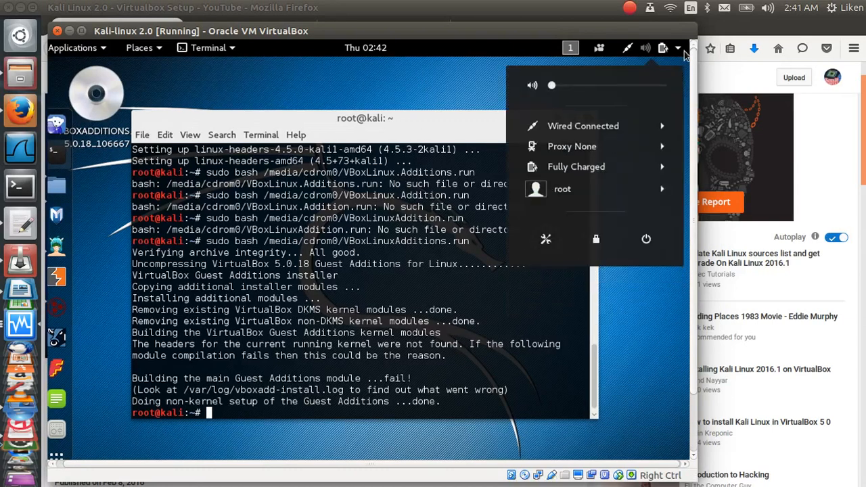
pyautogui.click(654, 240)
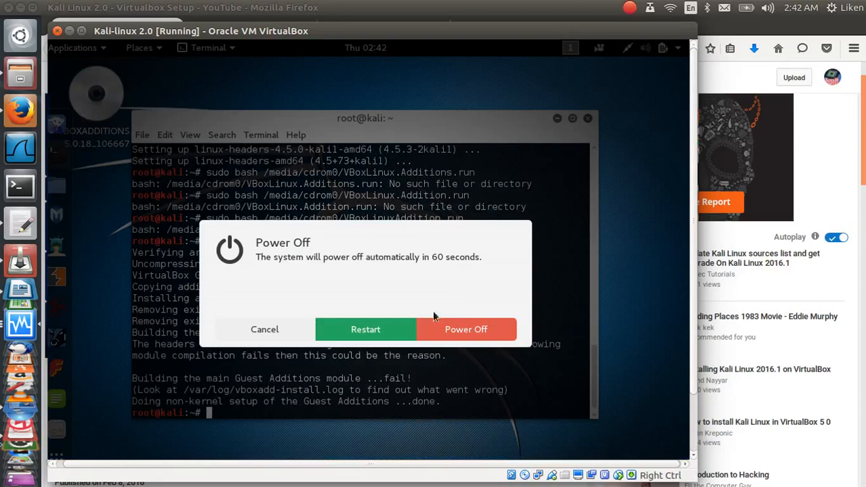
pyautogui.click(463, 331)
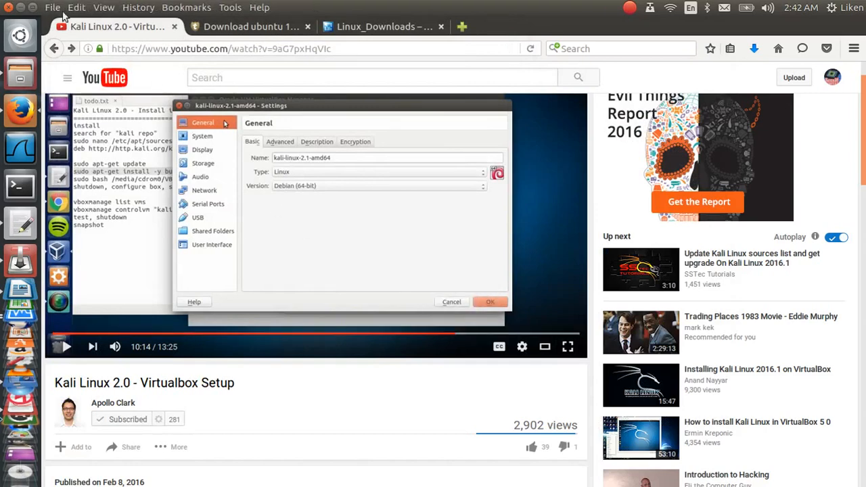
# Step: Move the notes window aside and open Settings for the Kali-linux 2.0 machine
pyautogui.click(20, 8)
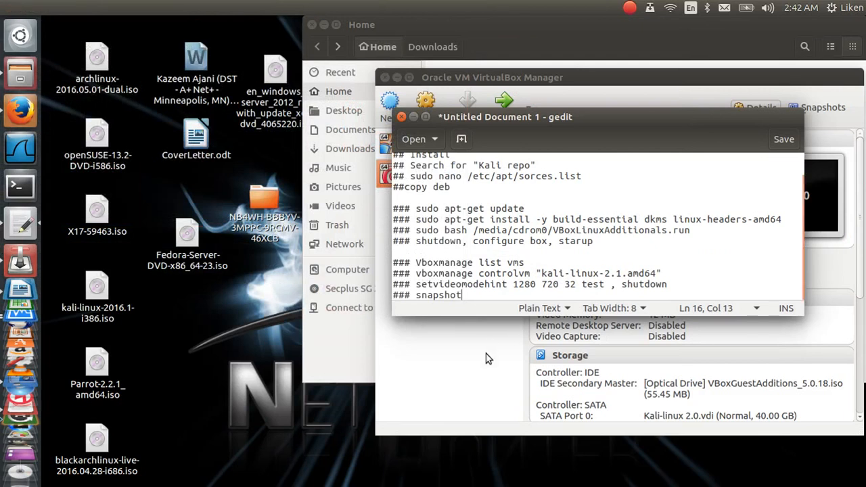
pyautogui.click(413, 117)
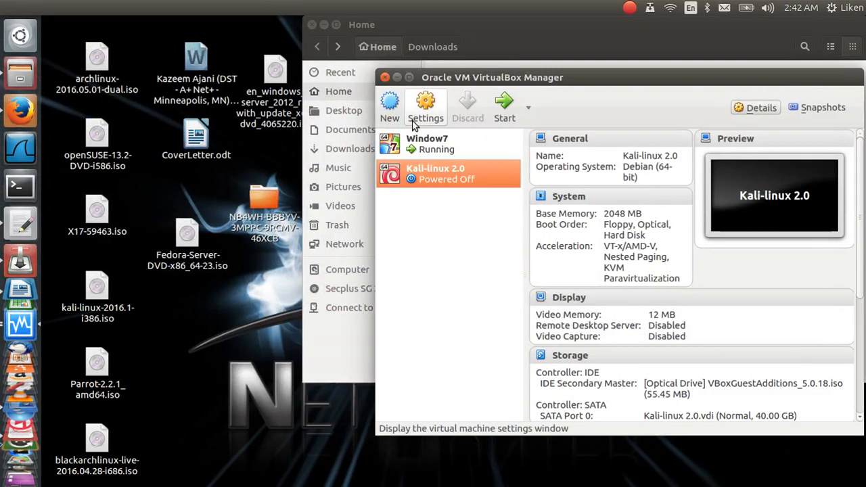
pyautogui.click(24, 225)
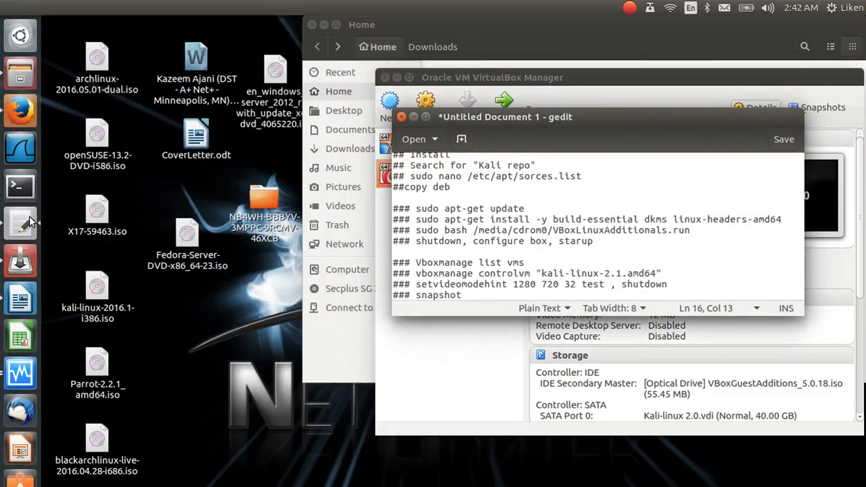
pyautogui.moveTo(609, 123); pyautogui.dragTo(289, 312)
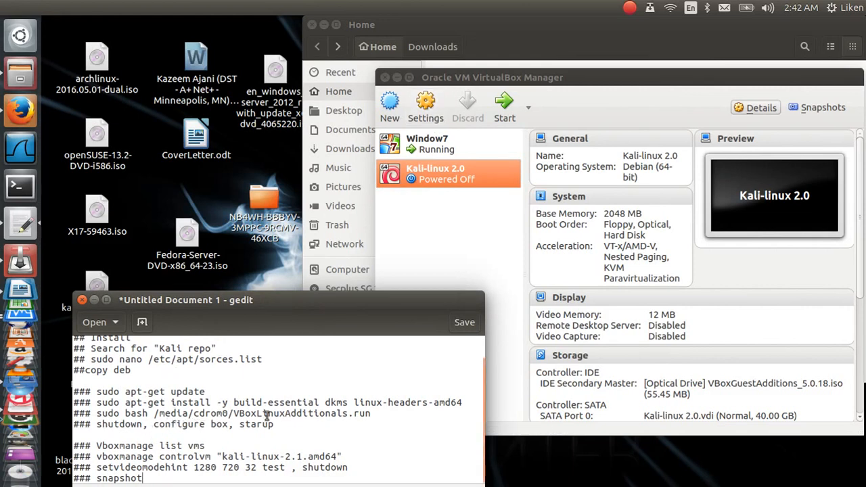
pyautogui.click(426, 114)
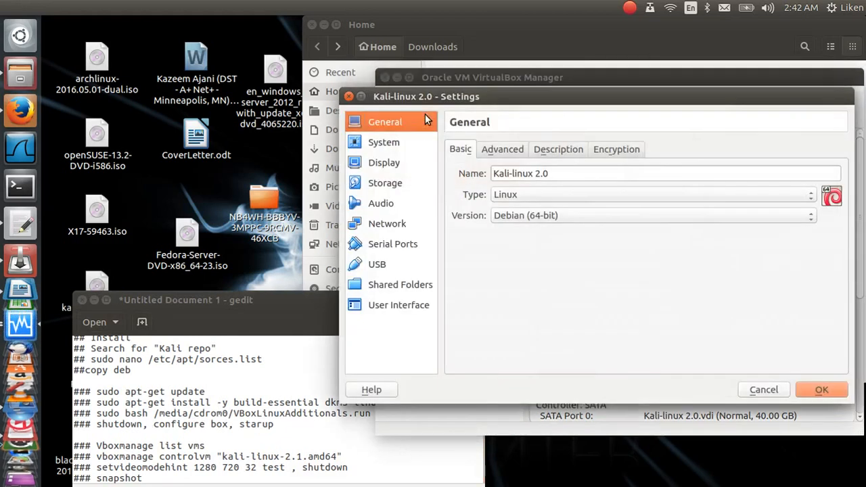
# Step: Set Shared Clipboard and Drag'n'Drop to Bidirectional, then review the Description and Encryption tabs
pyautogui.click(512, 153)
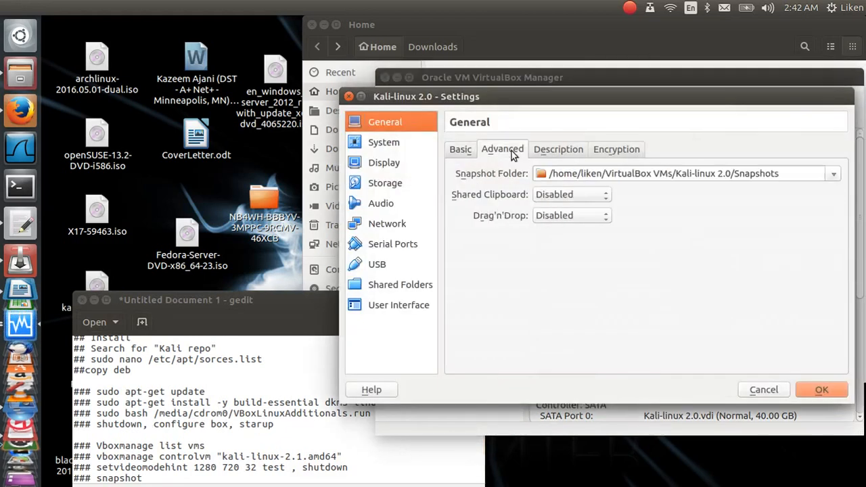
pyautogui.click(551, 195)
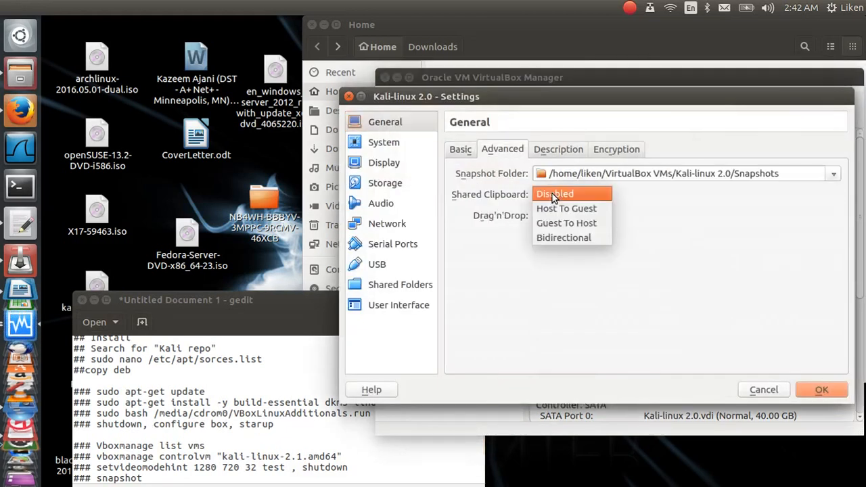
pyautogui.click(560, 238)
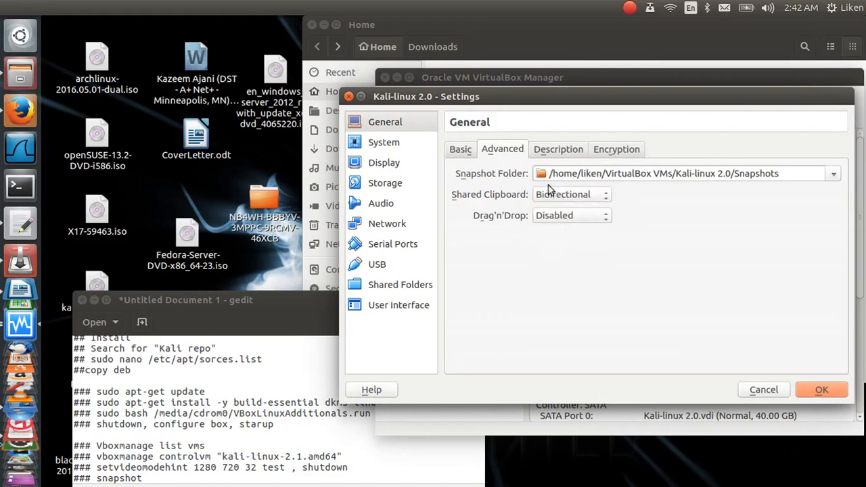
pyautogui.click(555, 215)
pyautogui.click(569, 261)
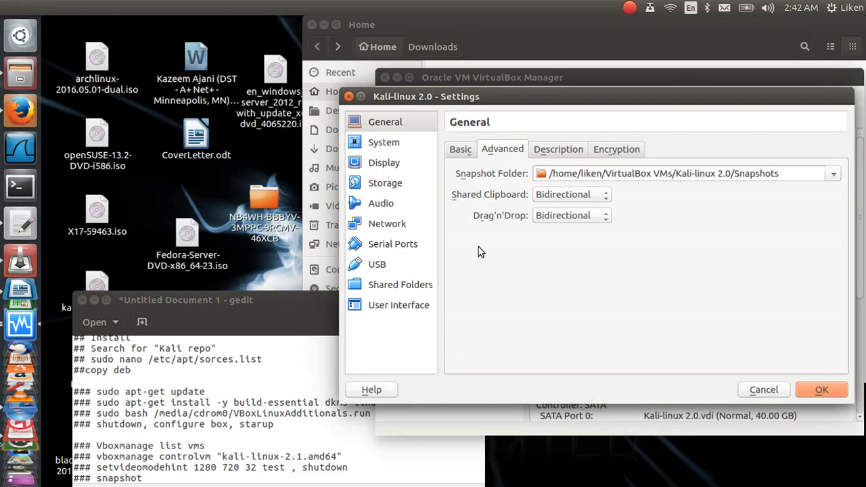
pyautogui.click(558, 151)
pyautogui.click(619, 150)
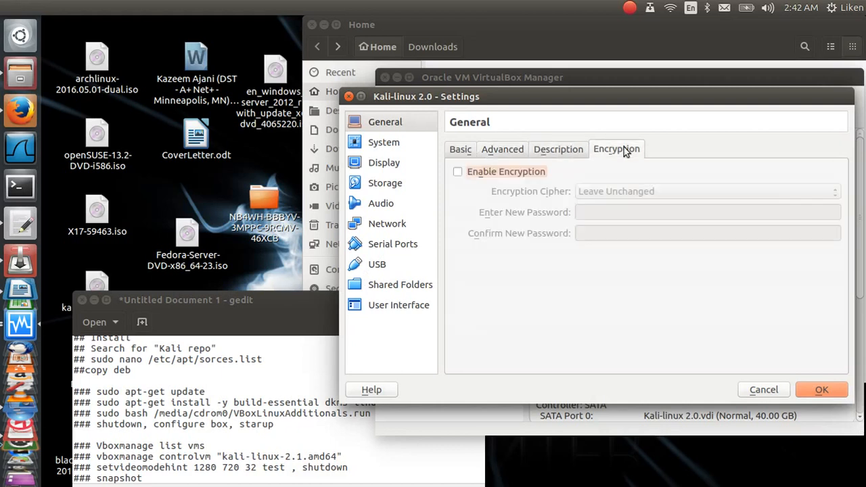
# Step: Raise Video Memory from 12 MB to 128 MB and review the Remote Display and Video Capture tabs
pyautogui.click(377, 168)
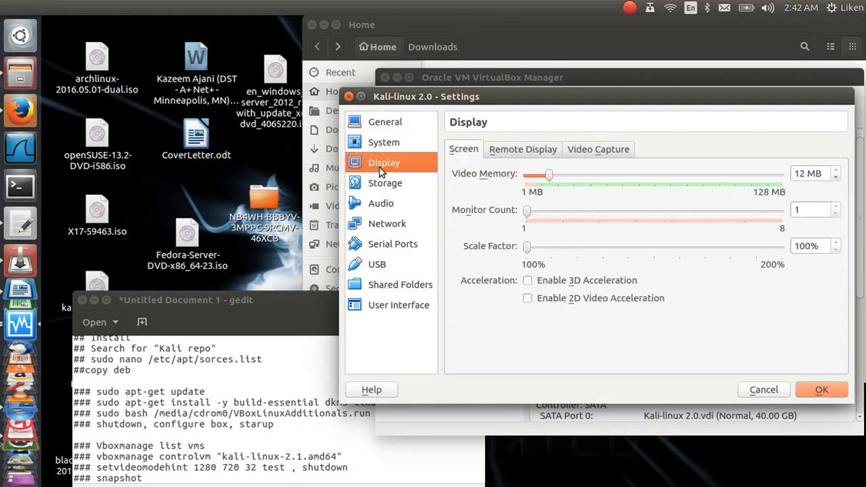
pyautogui.moveTo(550, 176); pyautogui.dragTo(784, 175)
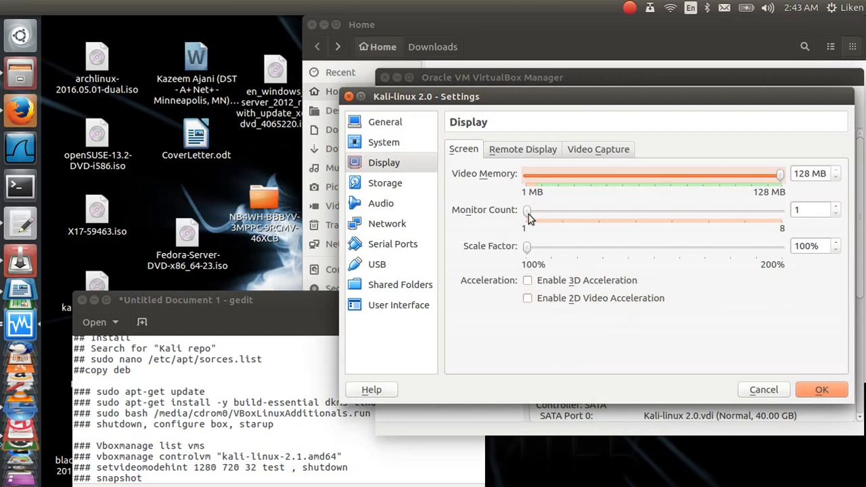
pyautogui.click(525, 152)
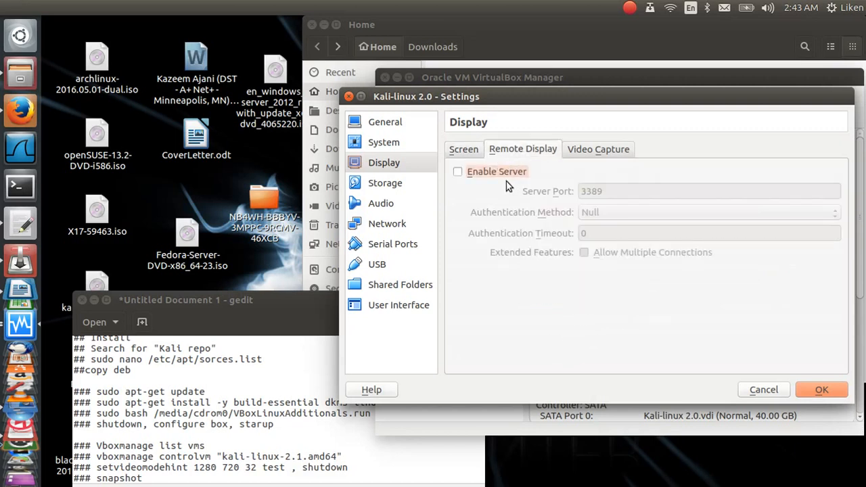
pyautogui.click(608, 149)
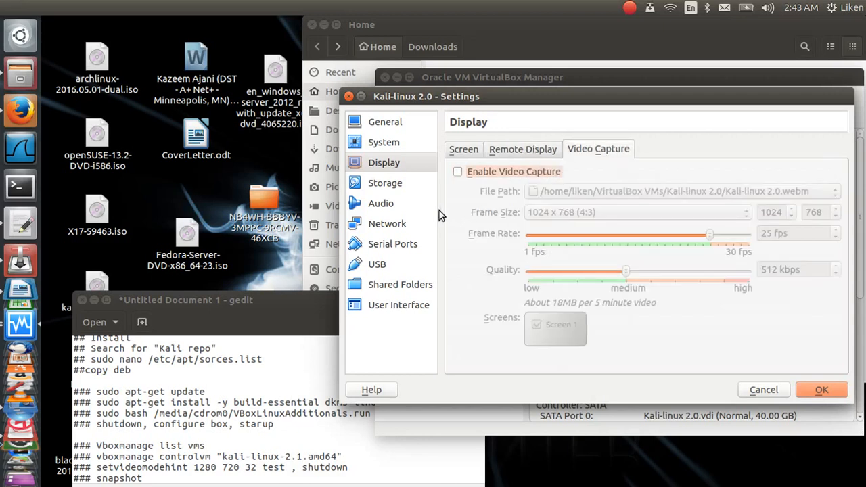
pyautogui.click(398, 189)
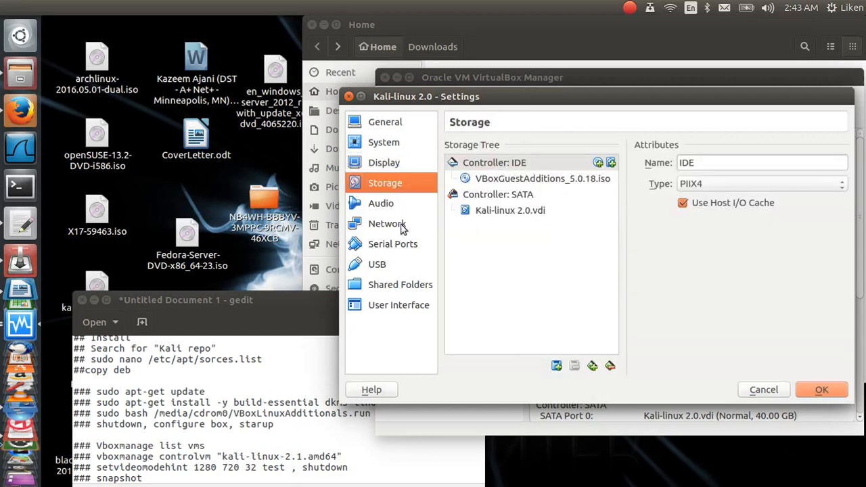
# Step: Give the machine 2 processors with PAE/NX enabled in System > Processor
pyautogui.click(390, 145)
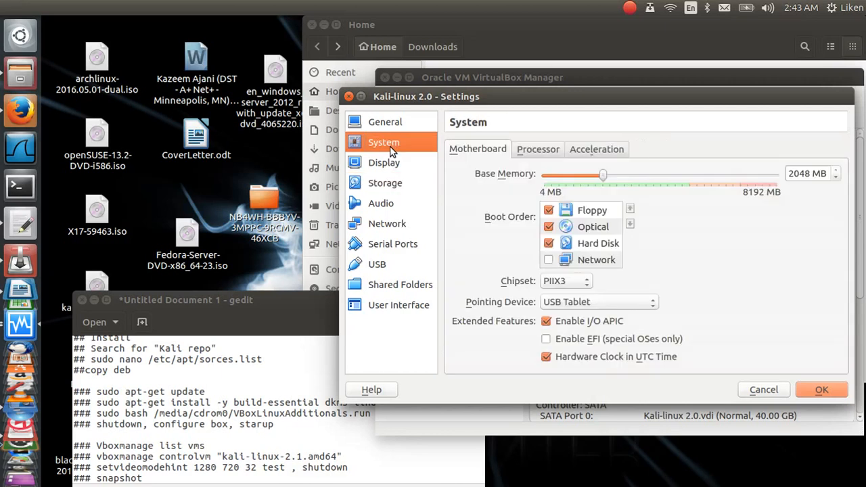
pyautogui.click(545, 156)
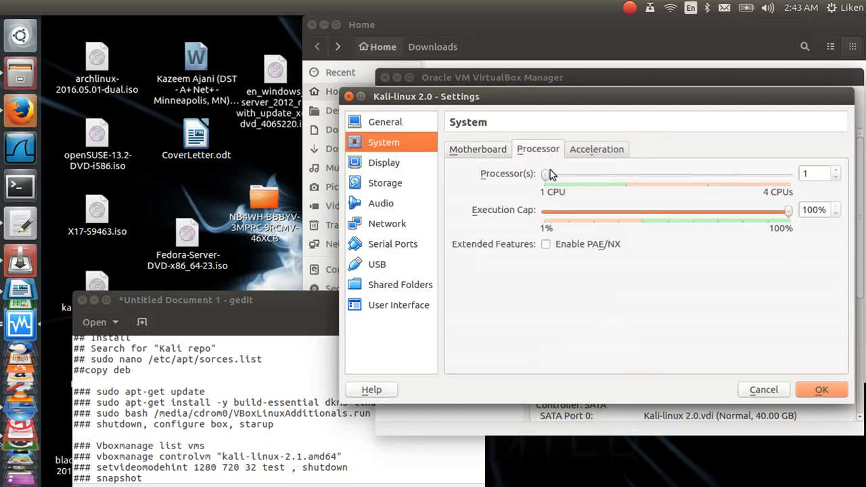
pyautogui.moveTo(547, 176); pyautogui.dragTo(648, 186)
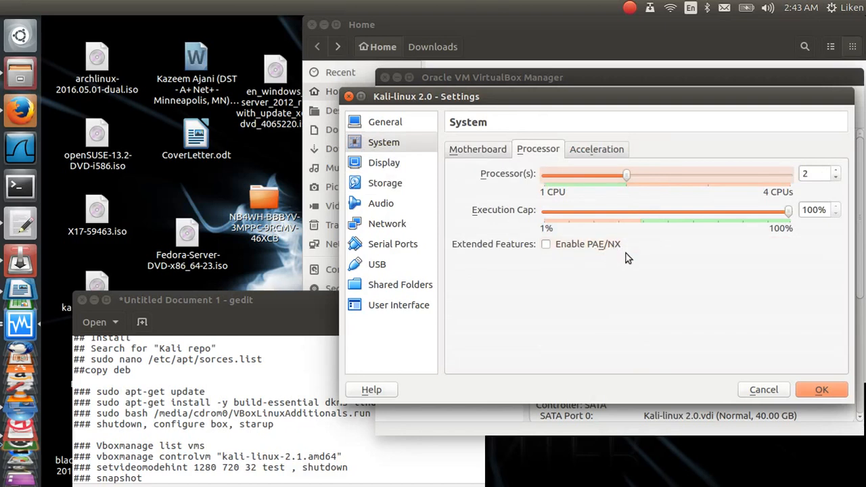
pyautogui.click(547, 245)
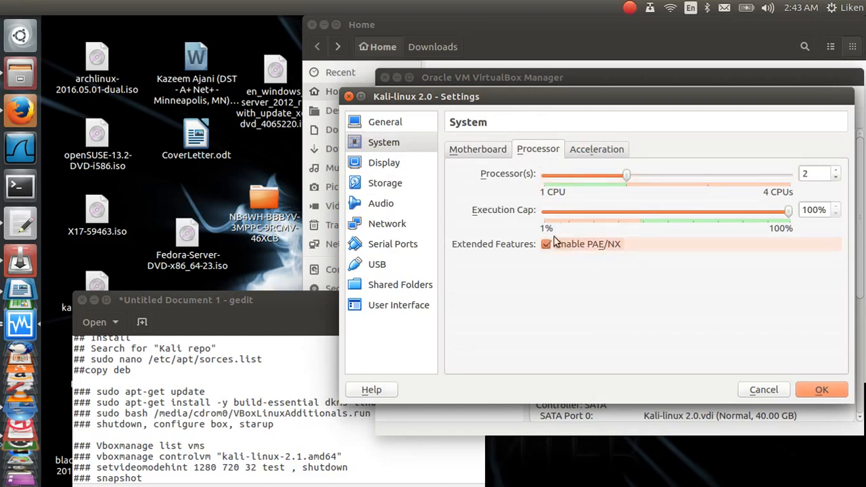
# Step: Set the Paravirtualization Interface to Default under Acceleration
pyautogui.click(596, 151)
pyautogui.click(604, 177)
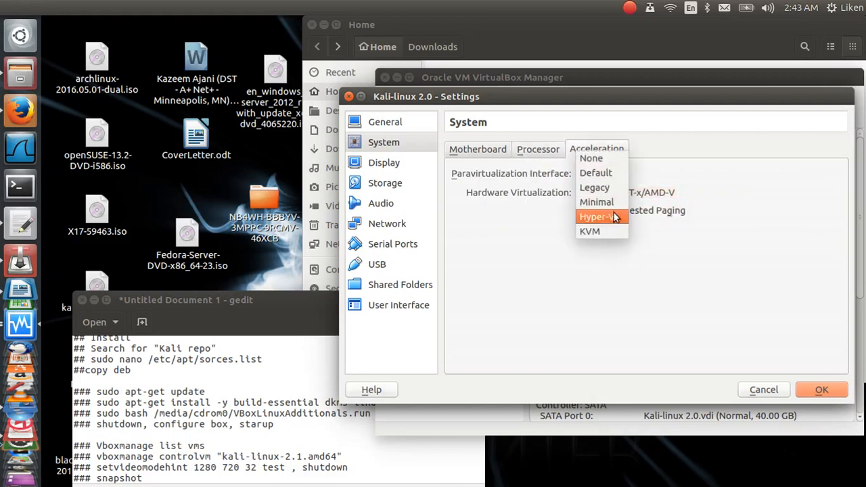
pyautogui.click(603, 173)
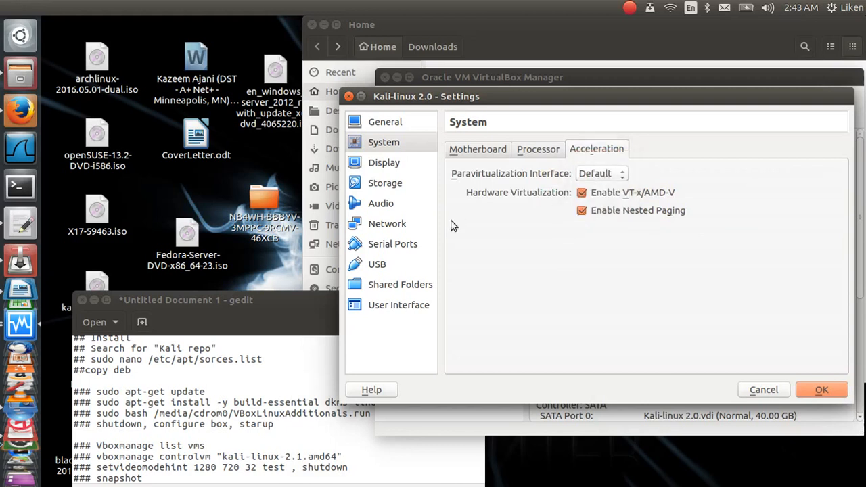
# Step: Save the settings, start Kali-linux 2.0, dismiss the keyboard capture notice and close the file manager
pyautogui.click(822, 390)
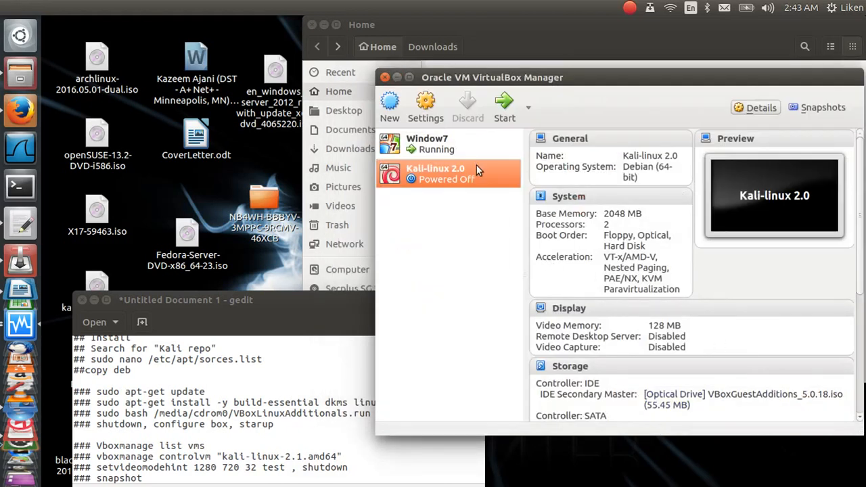
pyautogui.click(505, 118)
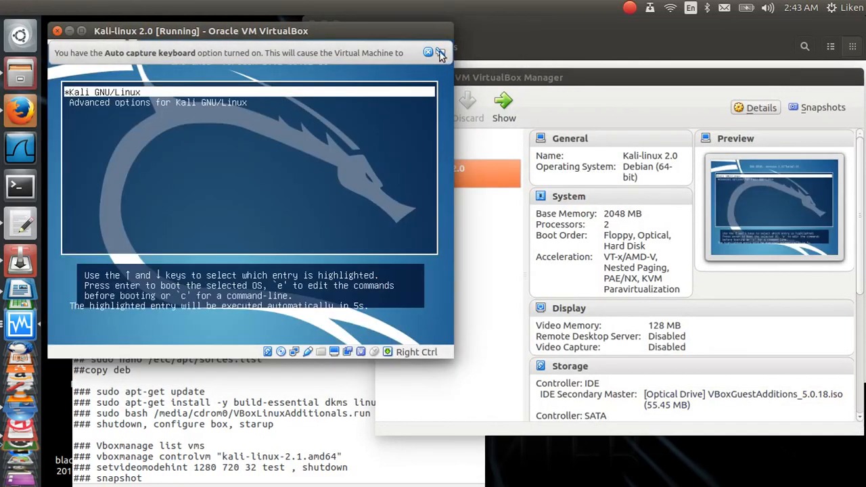
pyautogui.click(429, 53)
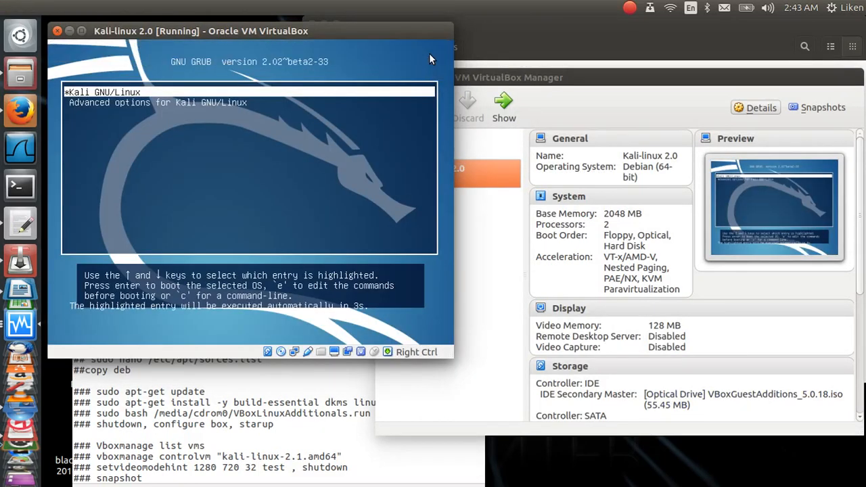
pyautogui.click(536, 80)
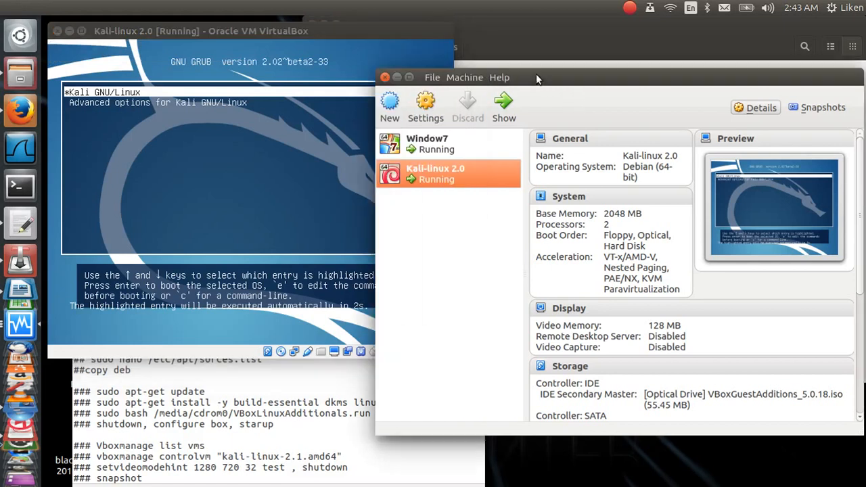
pyautogui.click(399, 78)
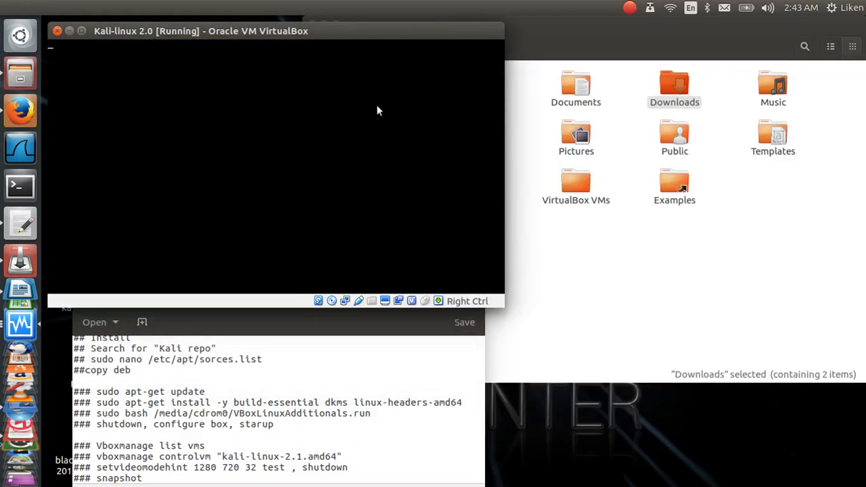
pyautogui.click(542, 80)
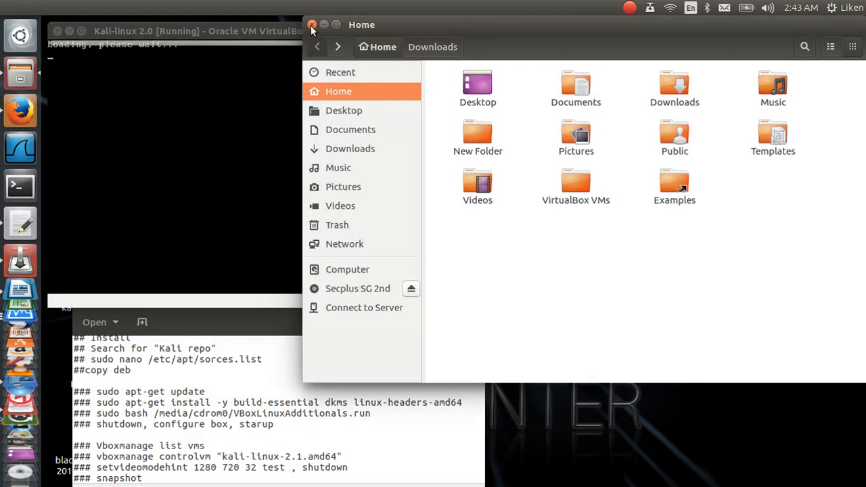
pyautogui.click(312, 30)
# Step: Dismiss the mouse integration notices and arrange the VM and gedit windows while Kali boots
pyautogui.click(478, 51)
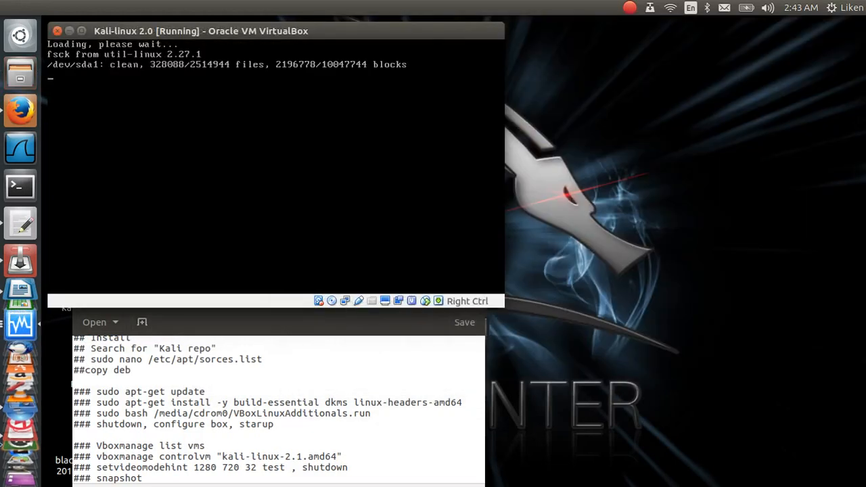
pyautogui.moveTo(437, 35); pyautogui.dragTo(757, 49)
pyautogui.click(304, 312)
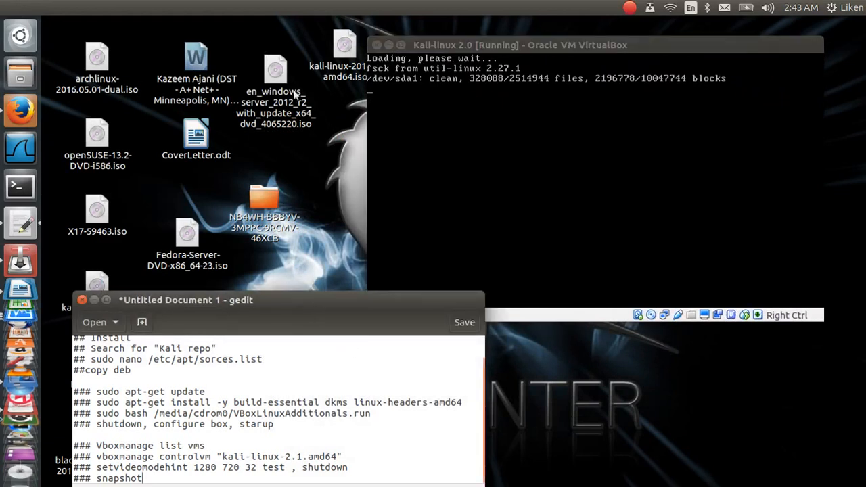
pyautogui.moveTo(261, 292); pyautogui.dragTo(201, 163)
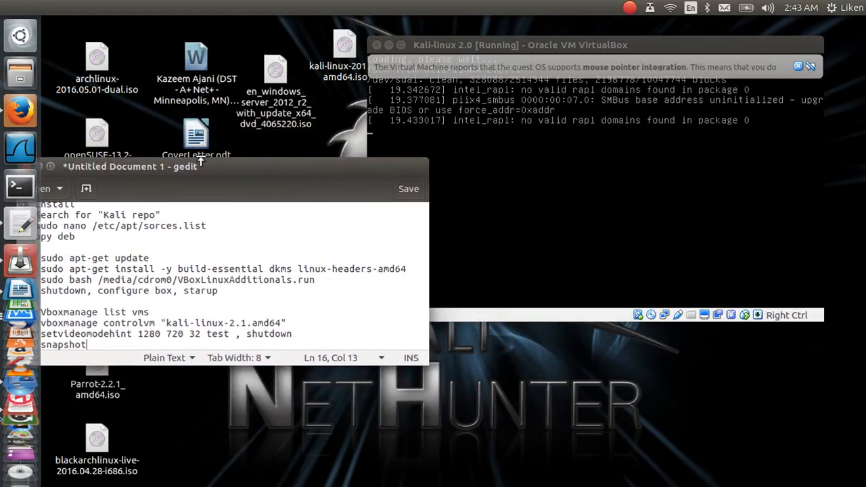
pyautogui.click(800, 65)
pyautogui.moveTo(733, 42); pyautogui.dragTo(766, 56)
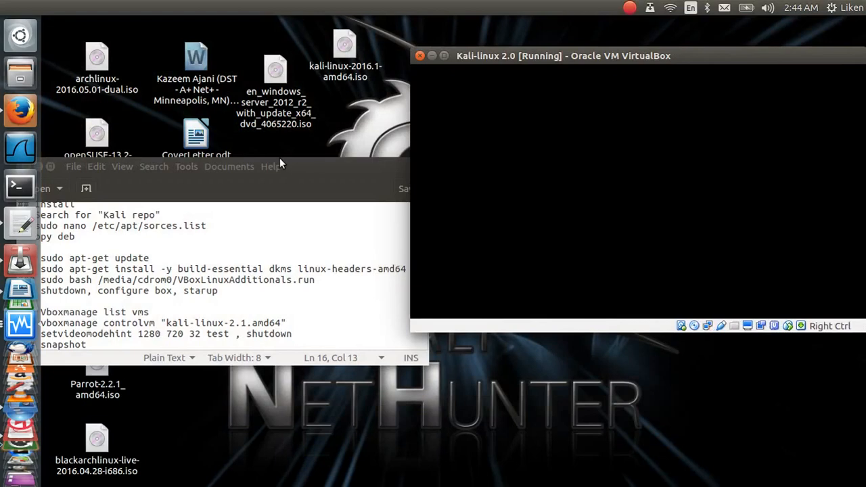
pyautogui.moveTo(303, 166); pyautogui.dragTo(817, 52)
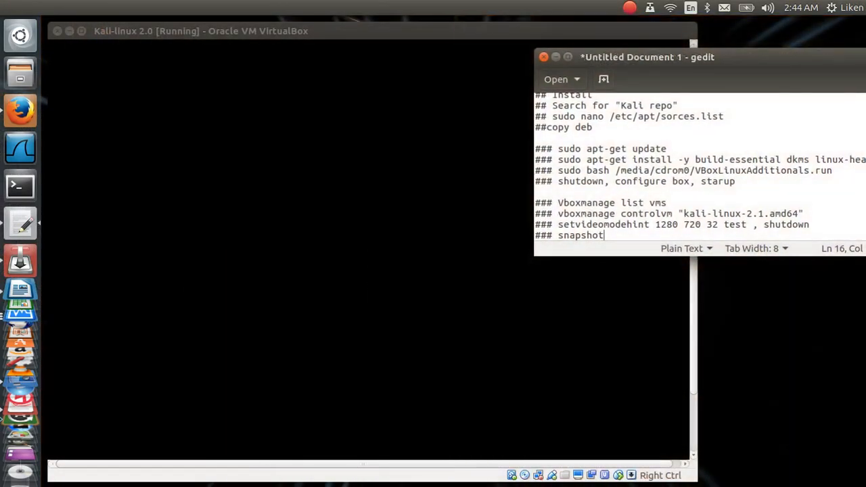
pyautogui.click(266, 168)
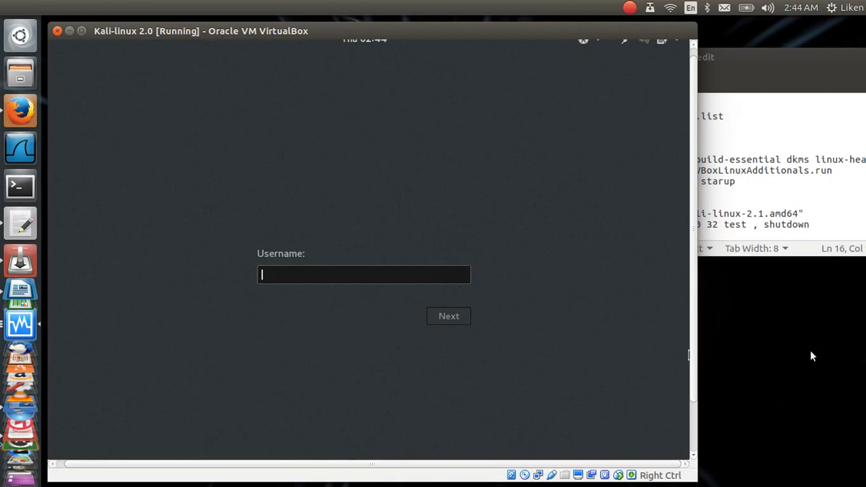
# Step: Sign in at the Kali login screen with the account's username and password
pyautogui.write('root')
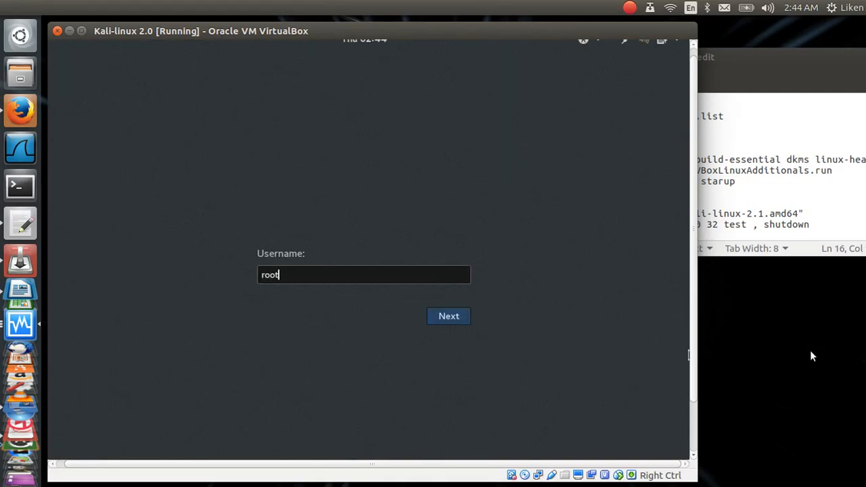
pyautogui.press('Return')
pyautogui.write('t')
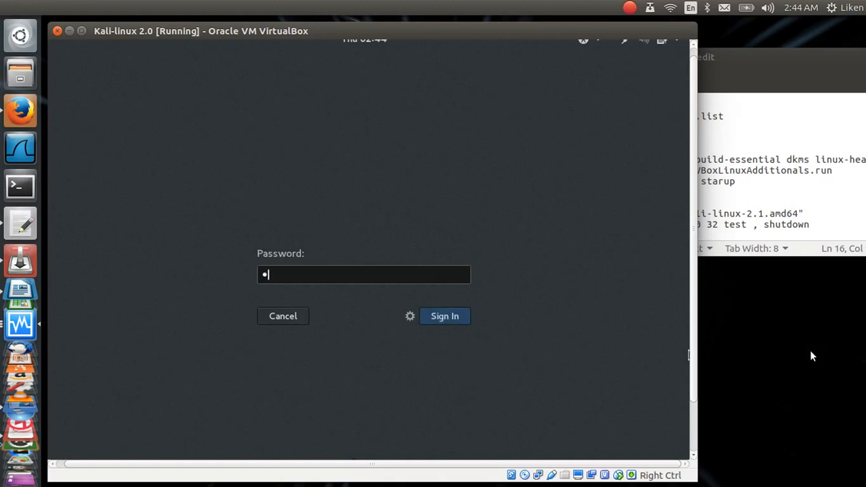
pyautogui.press('Return')
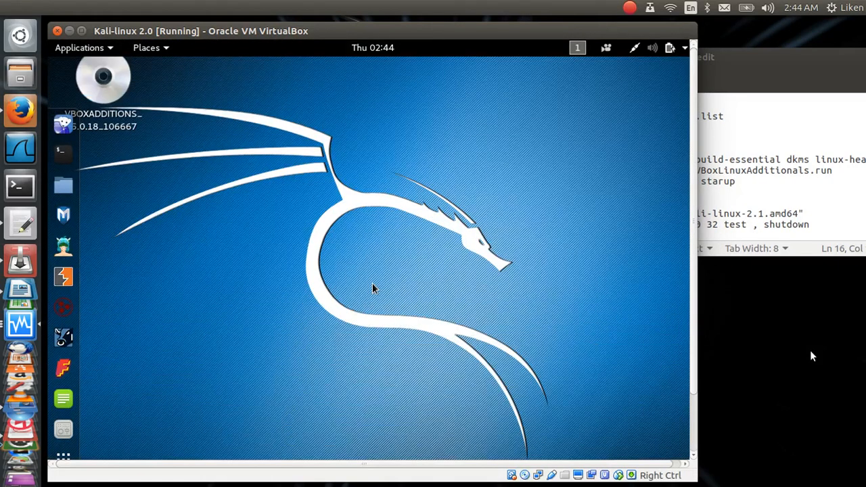
# Step: Eject the VBOXADDITIONS disc from the Files sidebar and close the Files window
pyautogui.click(64, 189)
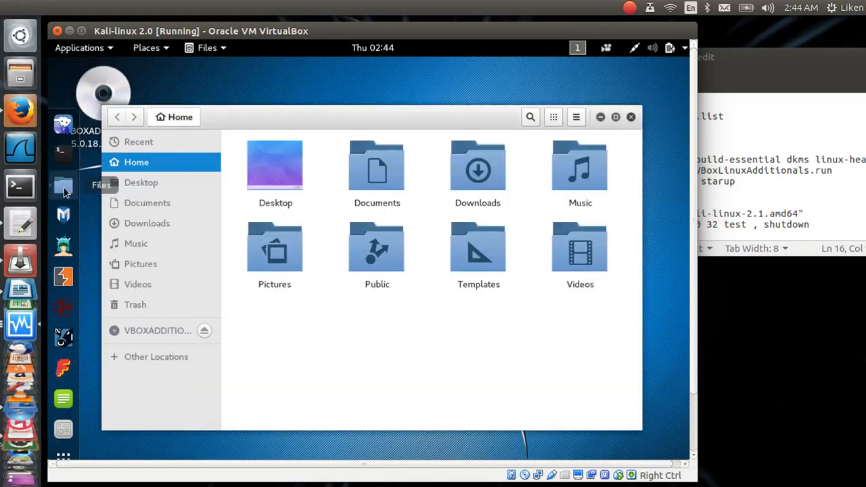
pyautogui.click(203, 331)
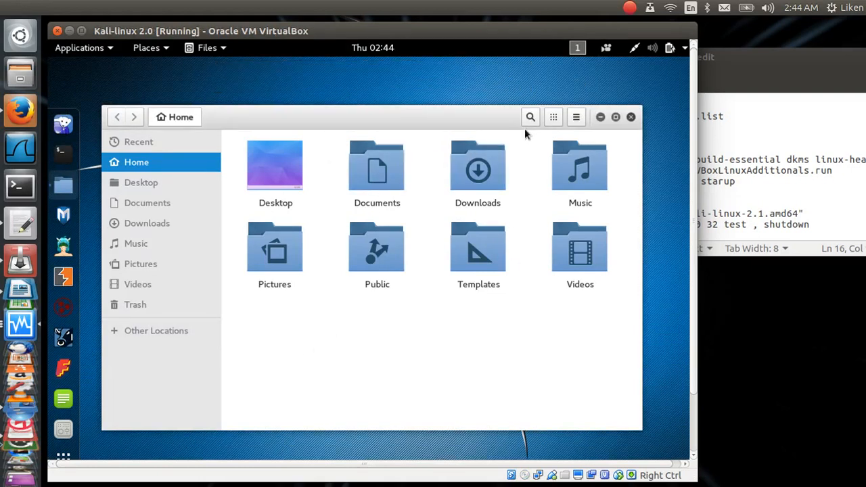
pyautogui.click(630, 117)
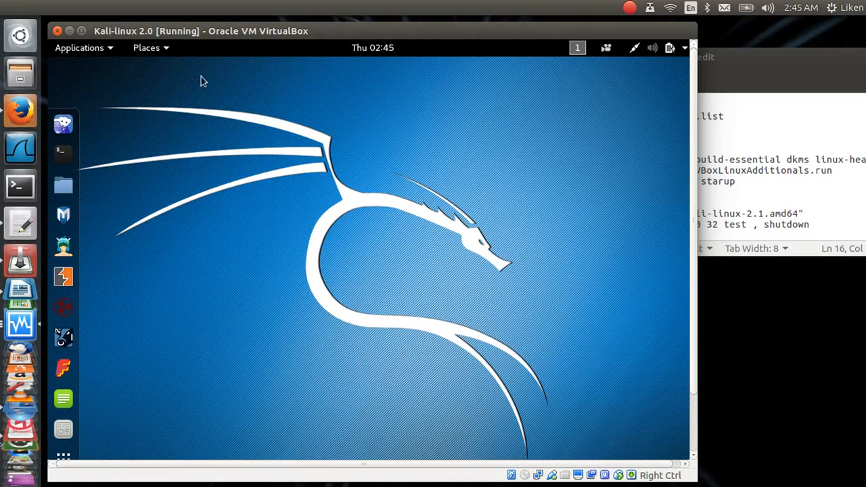
pyautogui.click(157, 50)
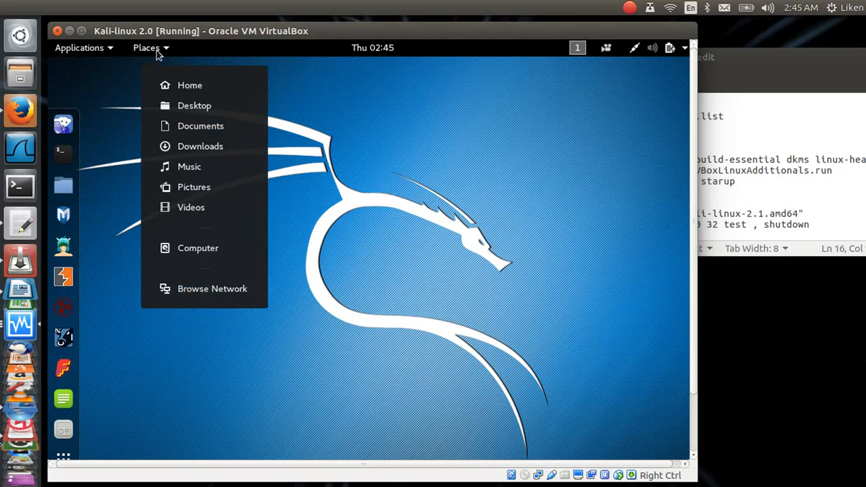
pyautogui.click(155, 50)
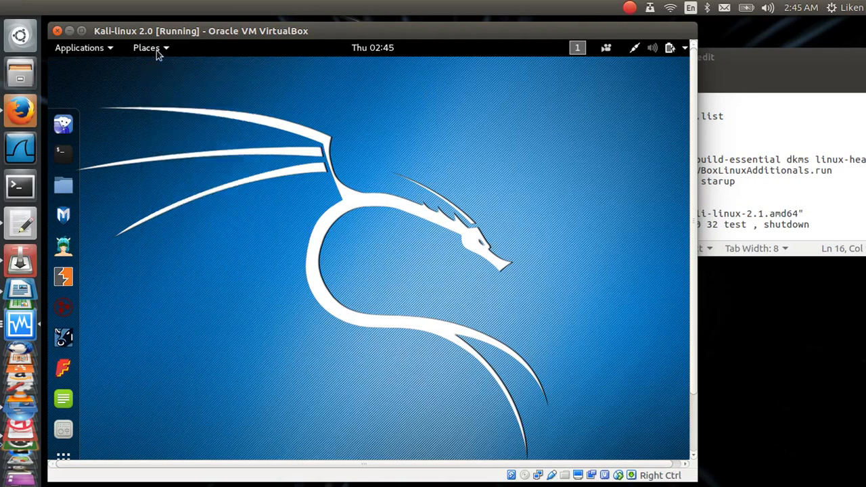
pyautogui.click(631, 9)
pyautogui.click(662, 71)
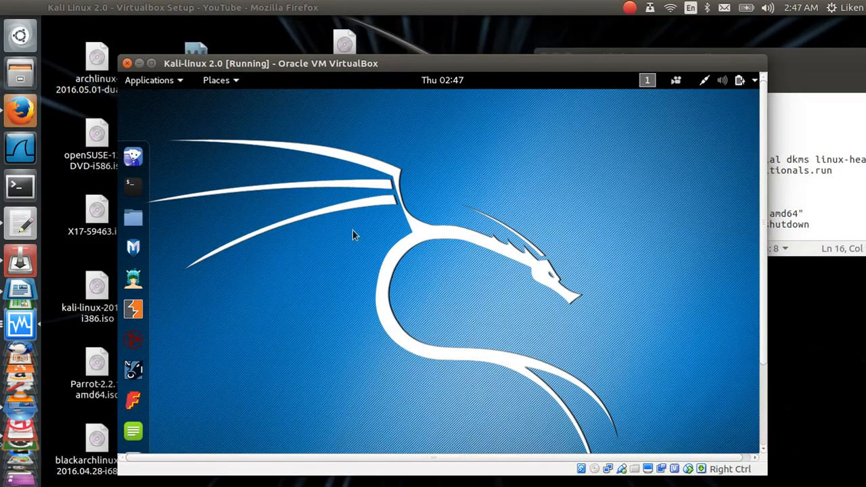
# Step: Move the VM window and maximize it so the Kali desktop fills the screen
pyautogui.moveTo(375, 71)
pyautogui.moveTo(388, 65); pyautogui.dragTo(377, 37)
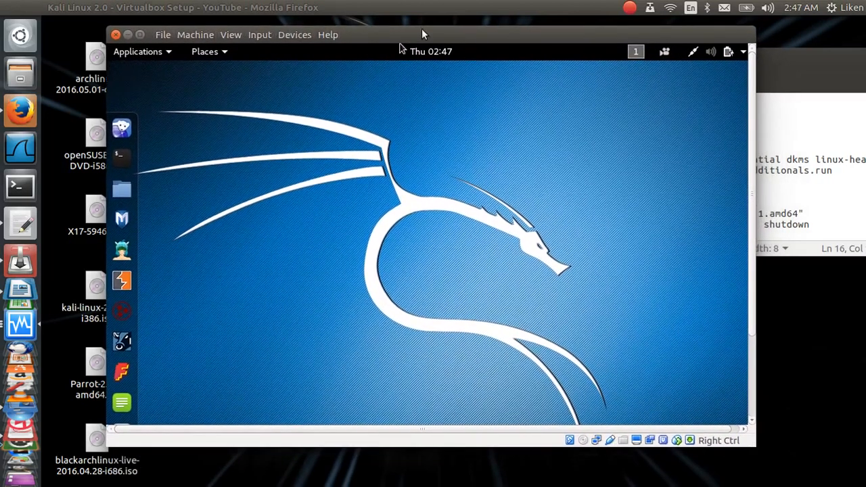
pyautogui.doubleClick(481, 28)
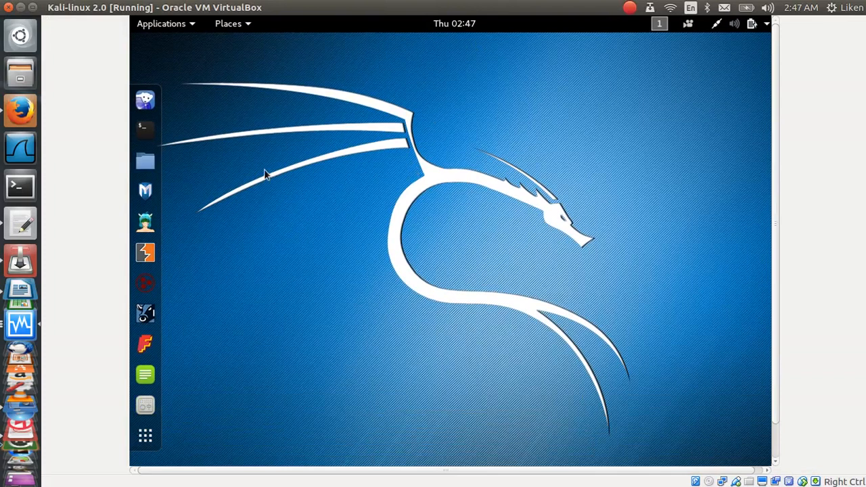
pyautogui.click(174, 28)
pyautogui.click(174, 28)
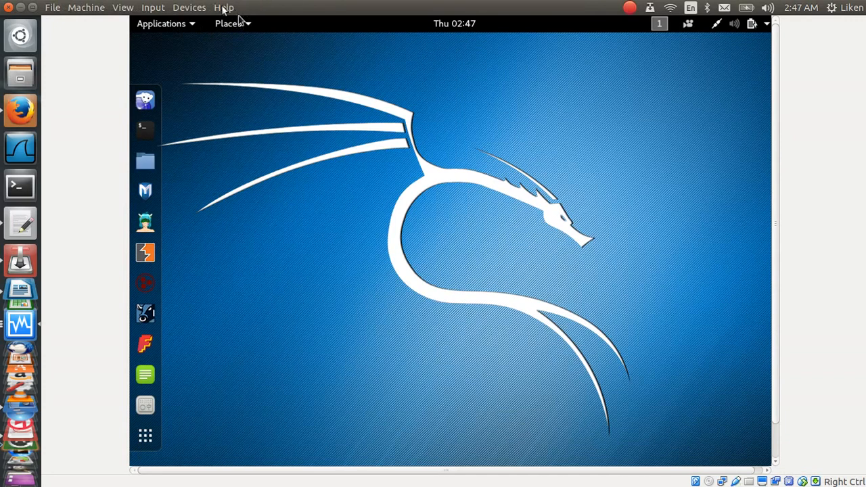
# Step: Check the View > Virtual Screen 1 options, then restore the window to a floating size
pyautogui.click(122, 8)
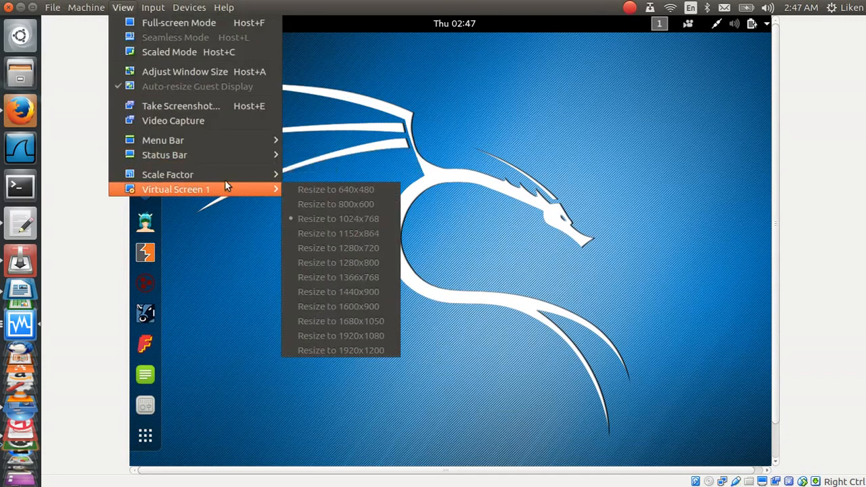
pyautogui.moveTo(252, 196)
pyautogui.click(258, 233)
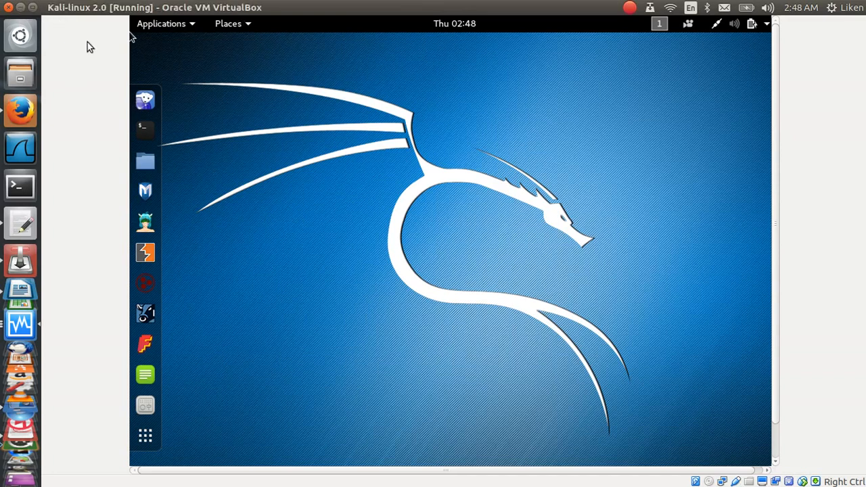
pyautogui.doubleClick(470, 15)
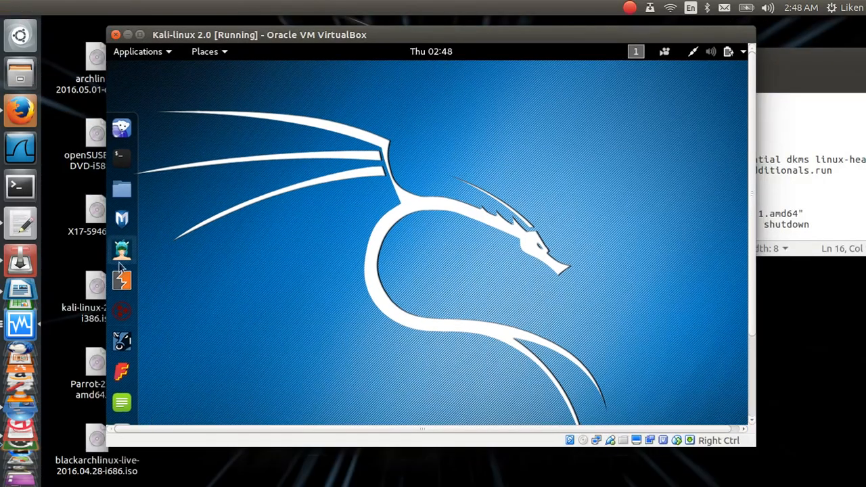
# Step: After briefly opening Iceweasel, power off the Kali guest and open VirtualBox Manager
pyautogui.click(122, 128)
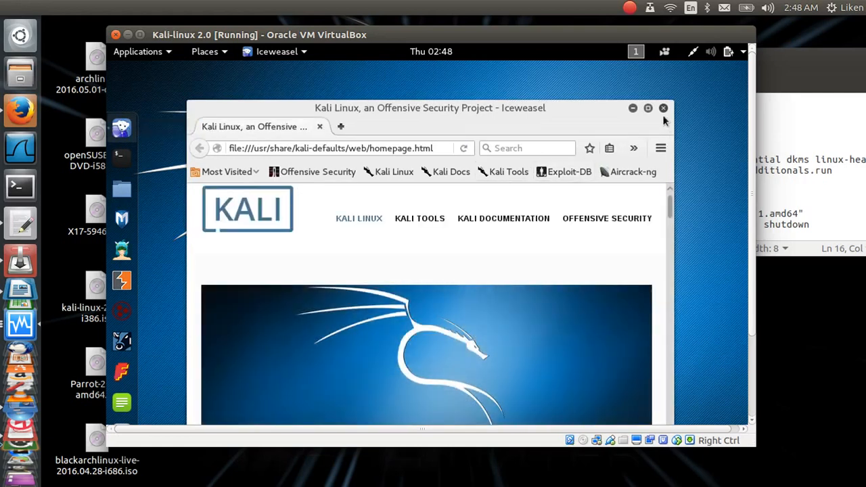
pyautogui.click(663, 109)
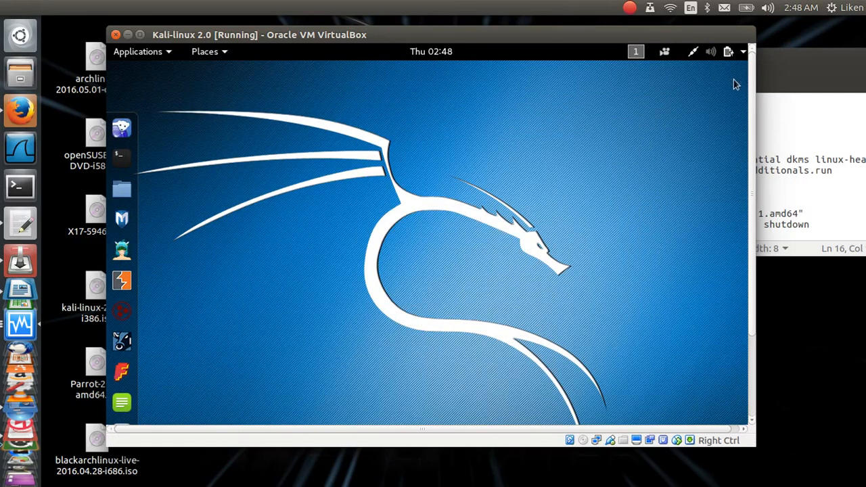
pyautogui.click(742, 54)
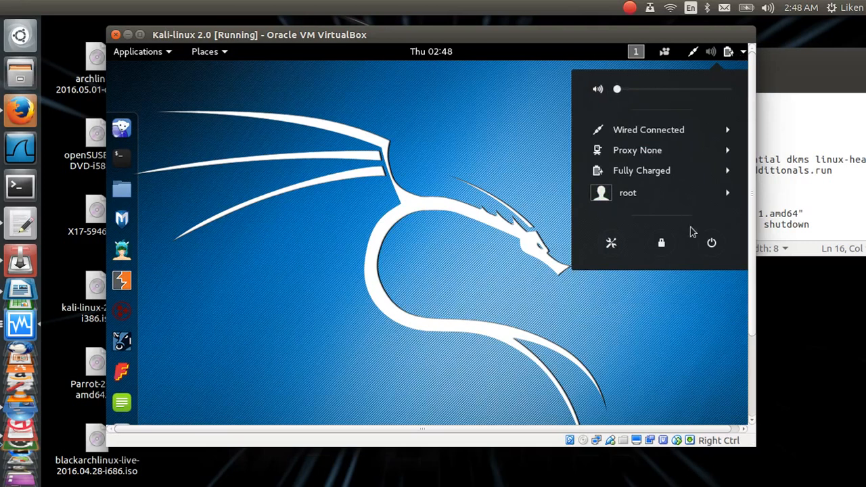
pyautogui.click(712, 241)
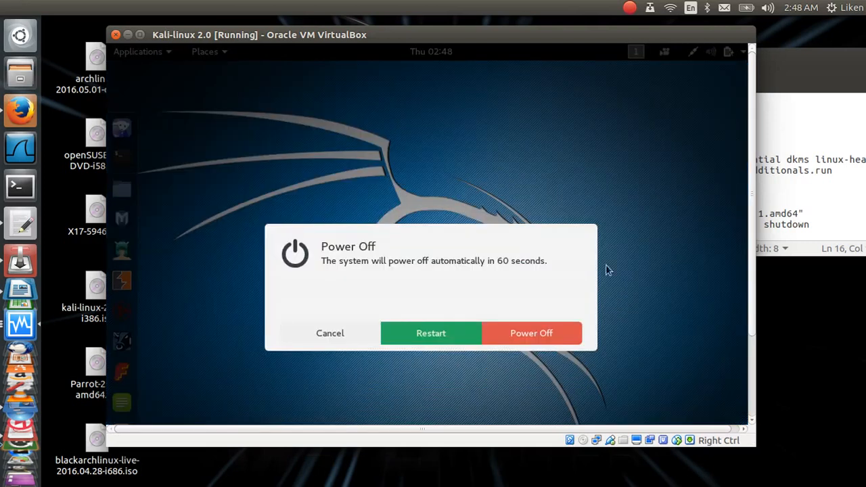
pyautogui.click(541, 326)
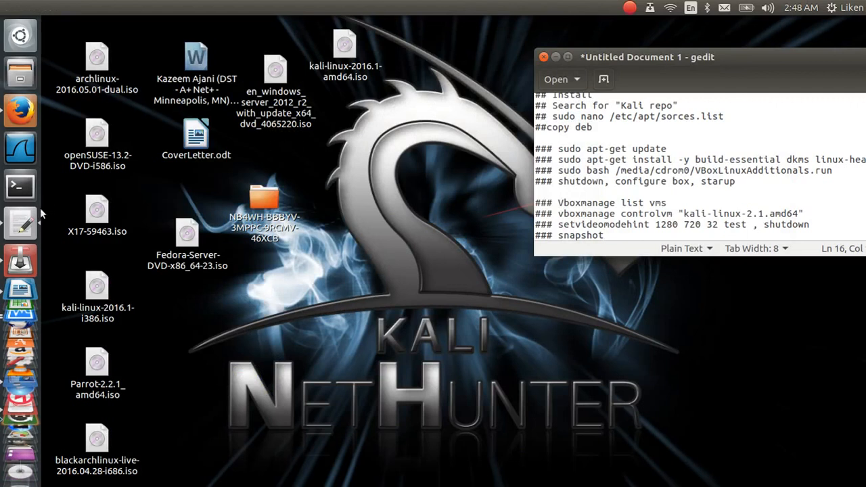
pyautogui.click(14, 383)
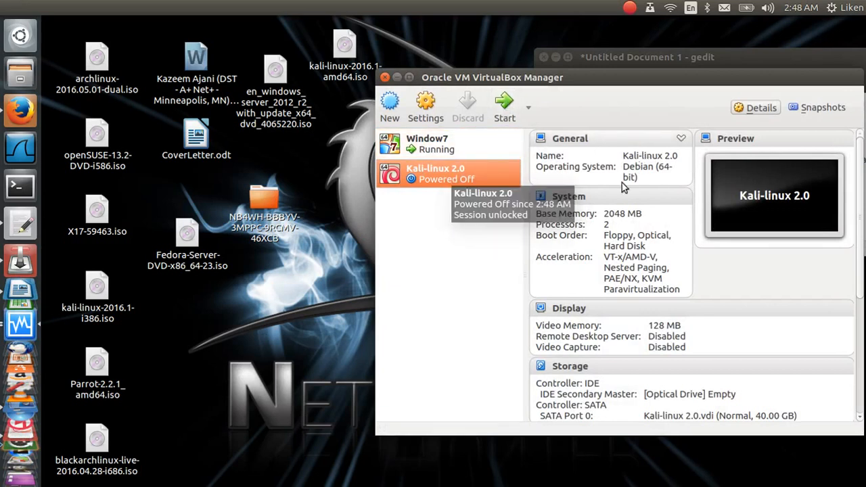
# Step: Take a snapshot of the Kali-linux 2.0 machine named 'intial1'
pyautogui.click(825, 113)
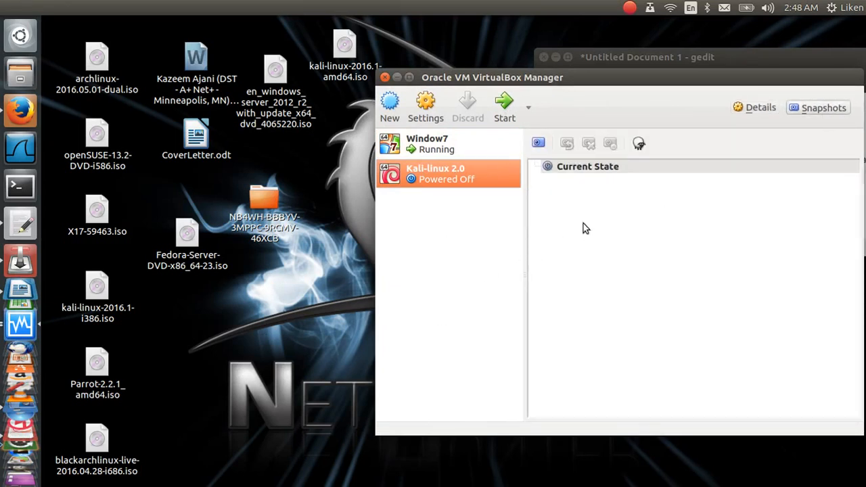
pyautogui.click(539, 144)
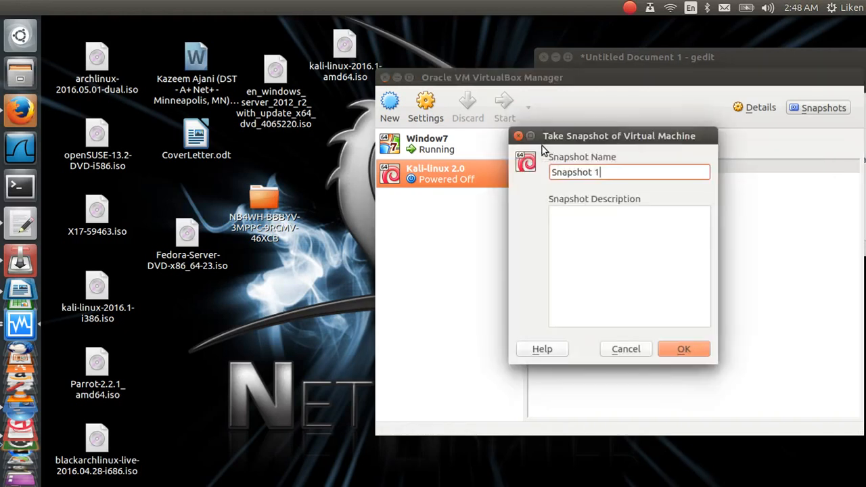
pyautogui.press('BackSpace')
pyautogui.press('BackSpace')
pyautogui.press('BackSpace')
pyautogui.press('BackSpace')
pyautogui.press('BackSpace')
pyautogui.press('BackSpace')
pyautogui.press('BackSpace')
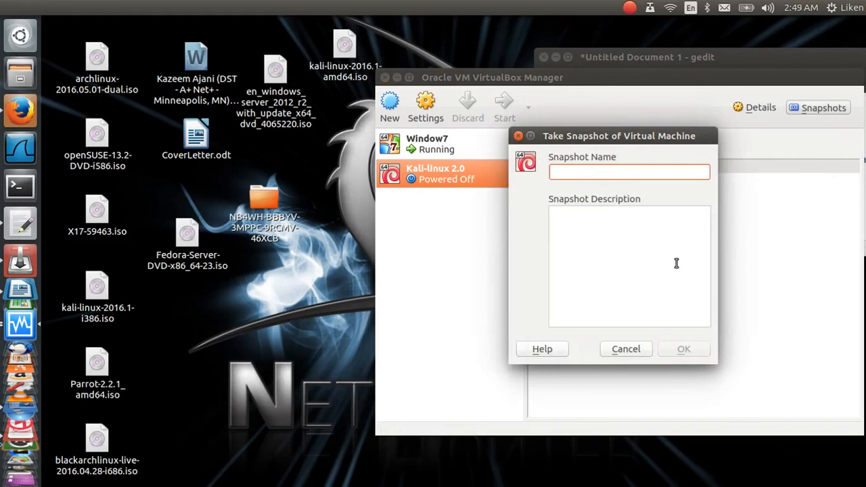
pyautogui.write('intial')
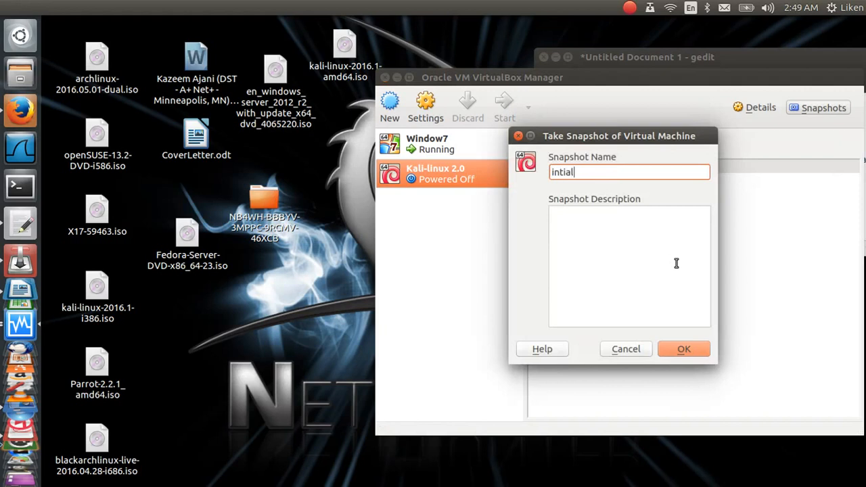
pyautogui.write('1')
pyautogui.click(688, 349)
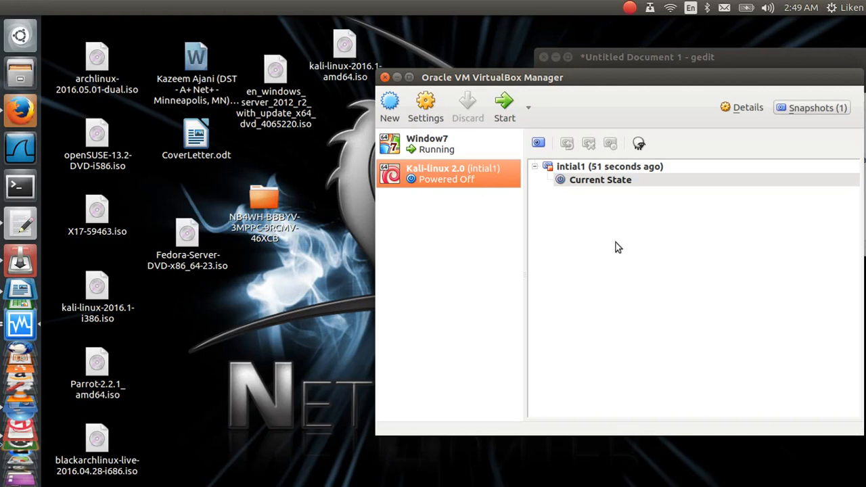
pyautogui.click(630, 9)
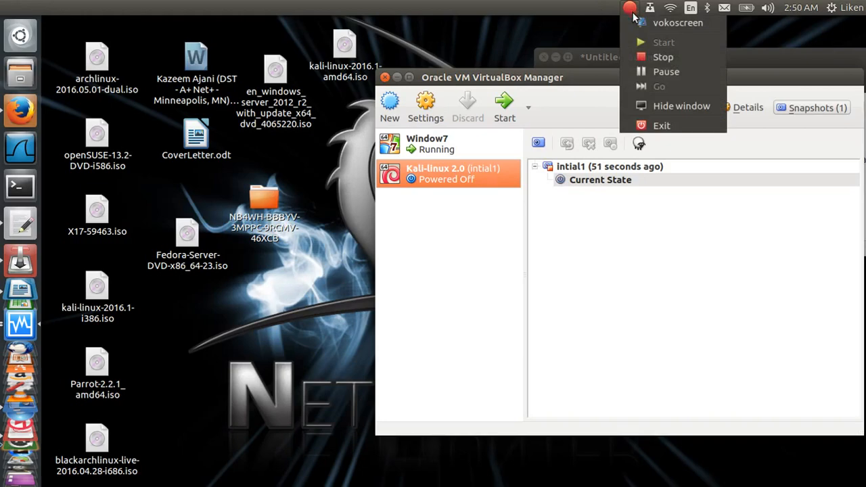